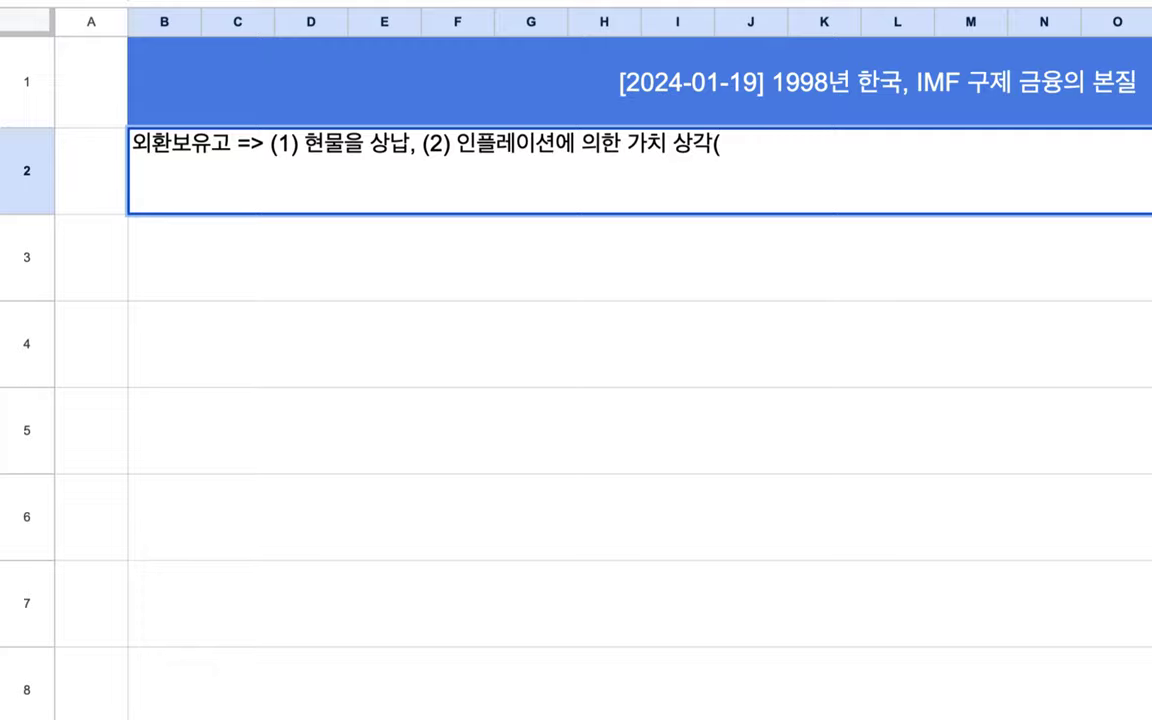
Finish the row 2 note without its trailing parenthesis, and search Google for "한국 금보유량" in the empty browser tab.
{"action": "left_click", "coordinate": [267, 352]}
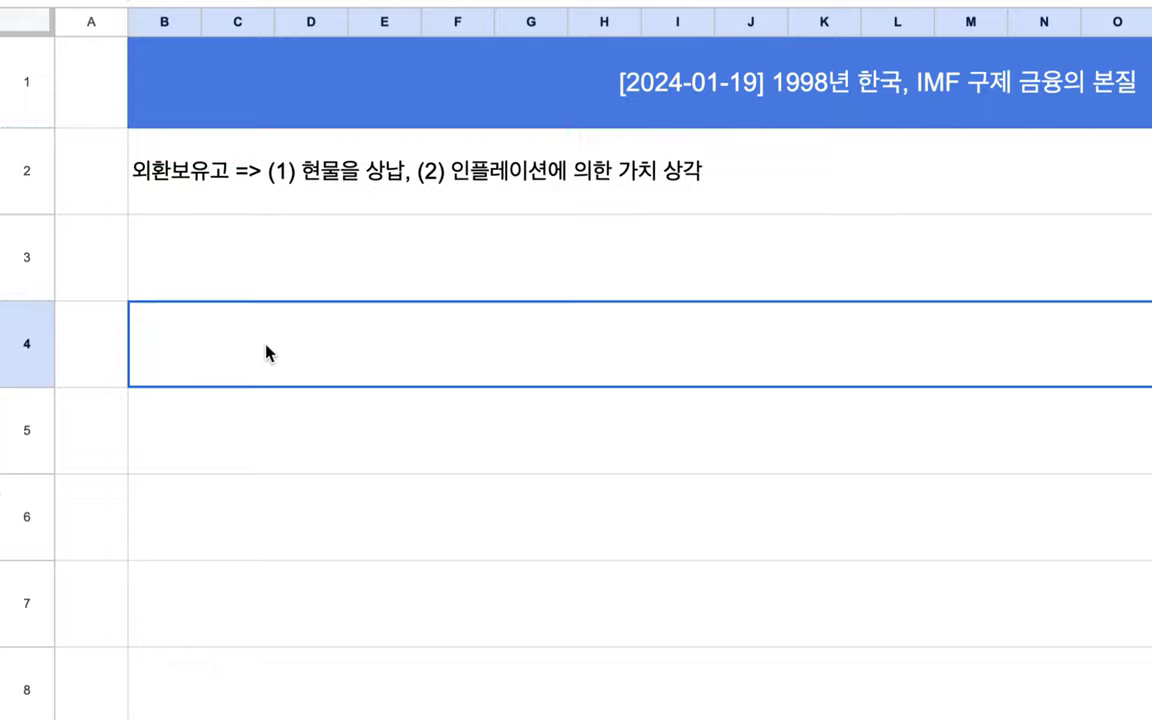
{"action": "left_click", "coordinate": [1003, 48]}
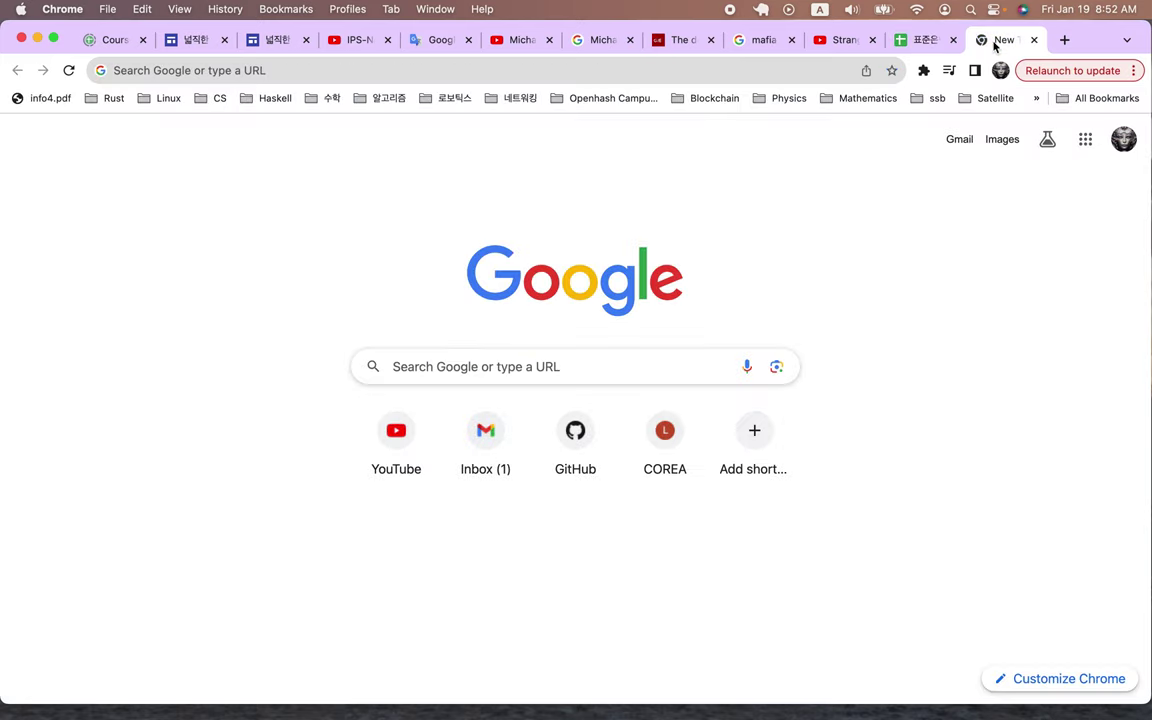
{"action": "left_click", "coordinate": [619, 76]}
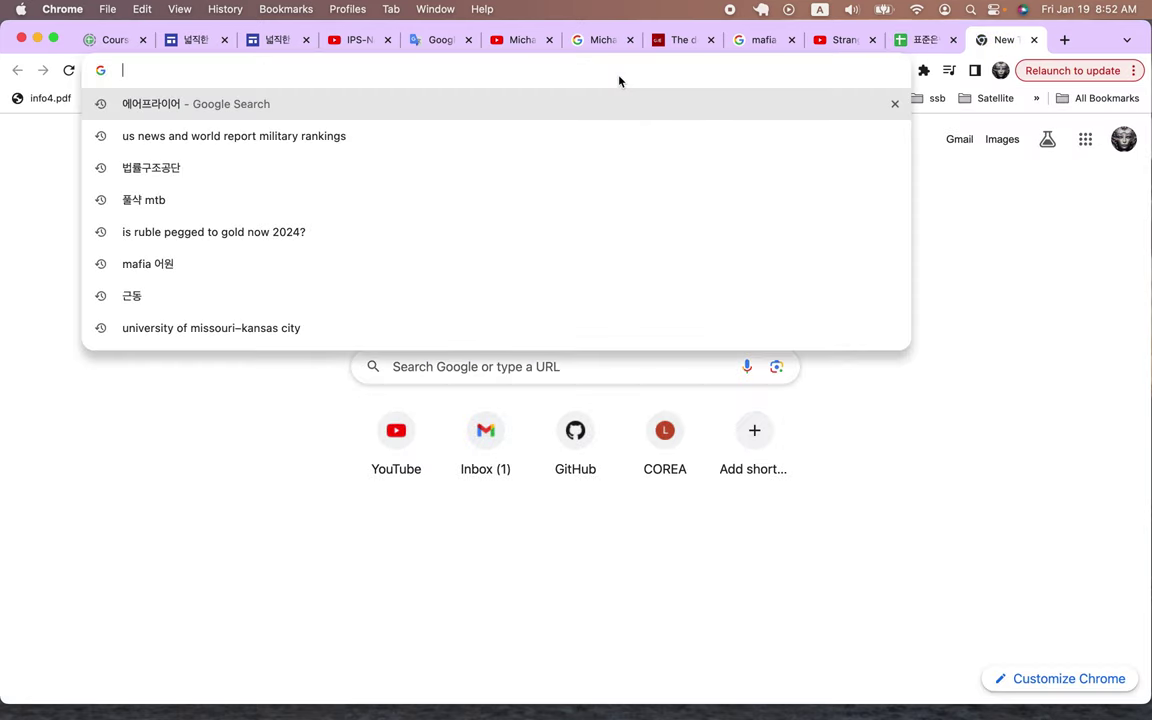
{"action": "type", "text": "gksrnr"}
{"action": "key", "text": "BackSpace"}
{"action": "key", "text": "BackSpace"}
{"action": "key", "text": "BackSpace"}
{"action": "key", "text": "BackSpace"}
{"action": "key", "text": "BackSpace"}
{"action": "key", "text": "BackSpace"}
{"action": "type", "text": "gi"}
{"action": "key", "text": "Escape"}
{"action": "key", "text": "ctrl+space"}
{"action": "type", "text": "한국 금보유량"}
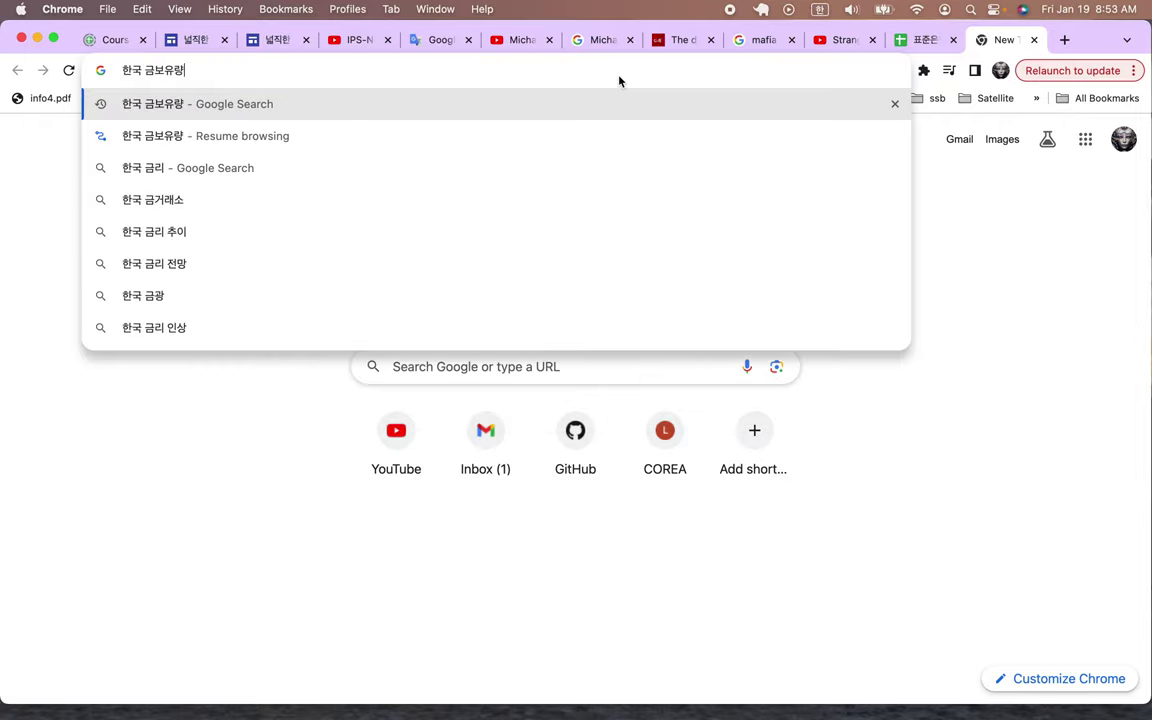
{"action": "key", "text": "Return"}
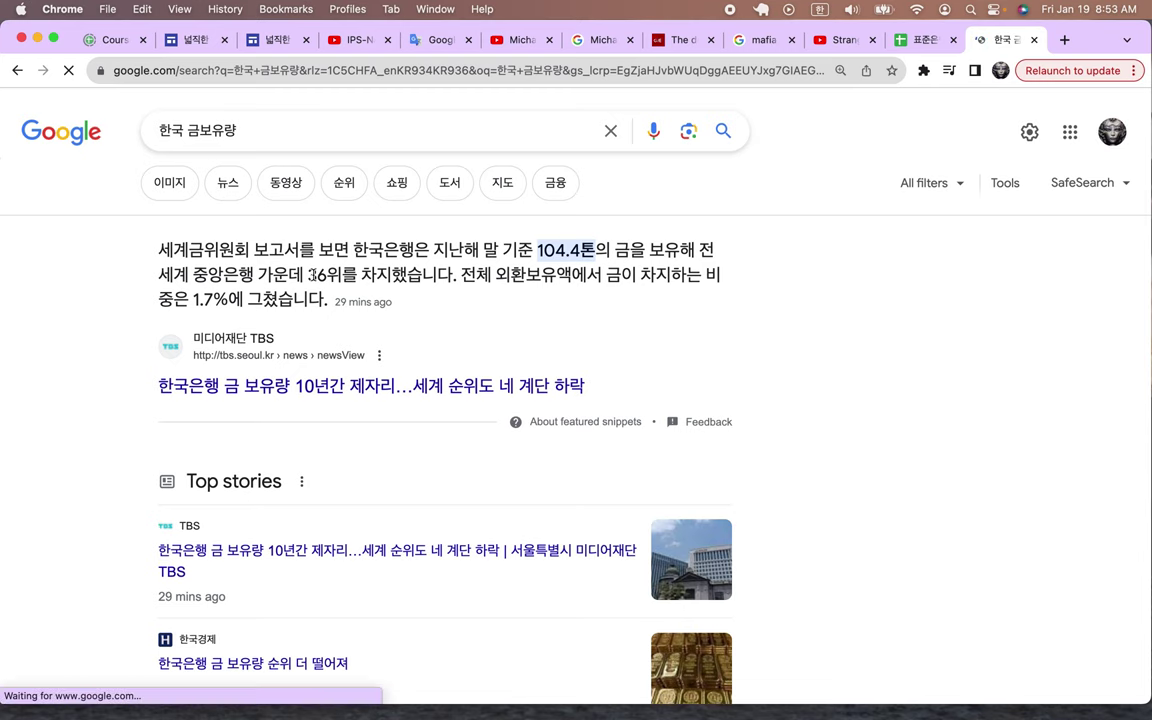
Check the Bank of Korea's rank in the featured answer, and examine the Yonhap News image ranking the top ten gold-holding countries.
{"action": "left_click_drag", "start_coordinate": [305, 272], "coordinate": [386, 272]}
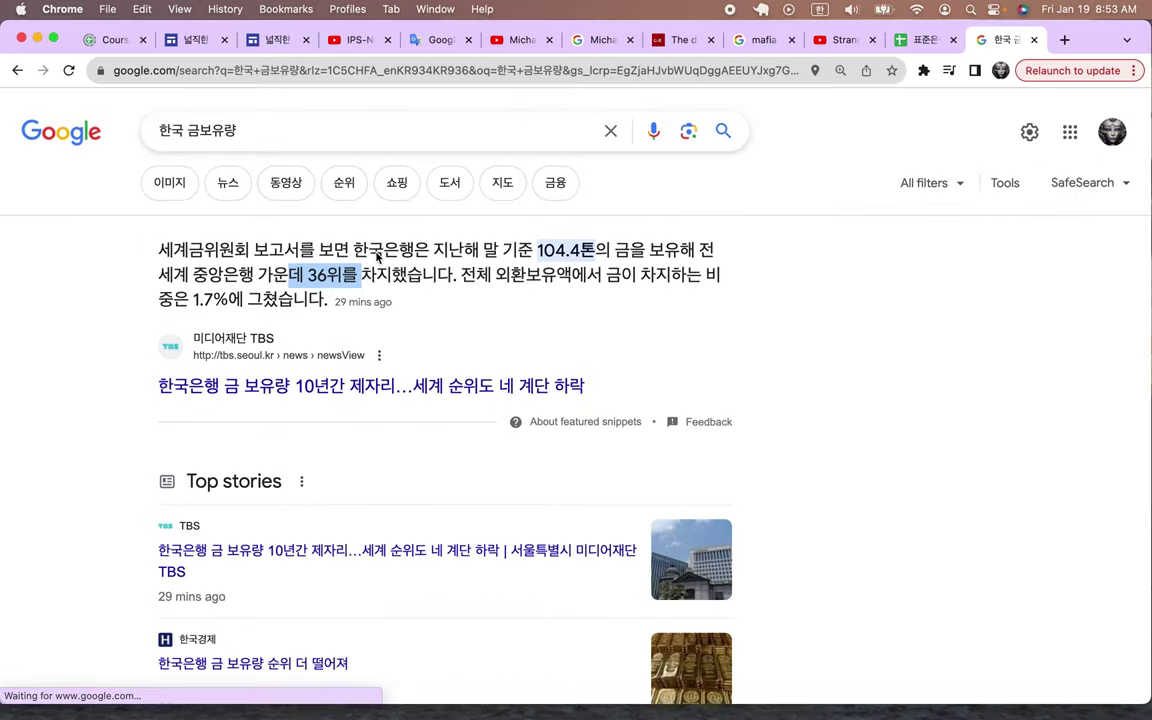
{"action": "left_click", "coordinate": [174, 190]}
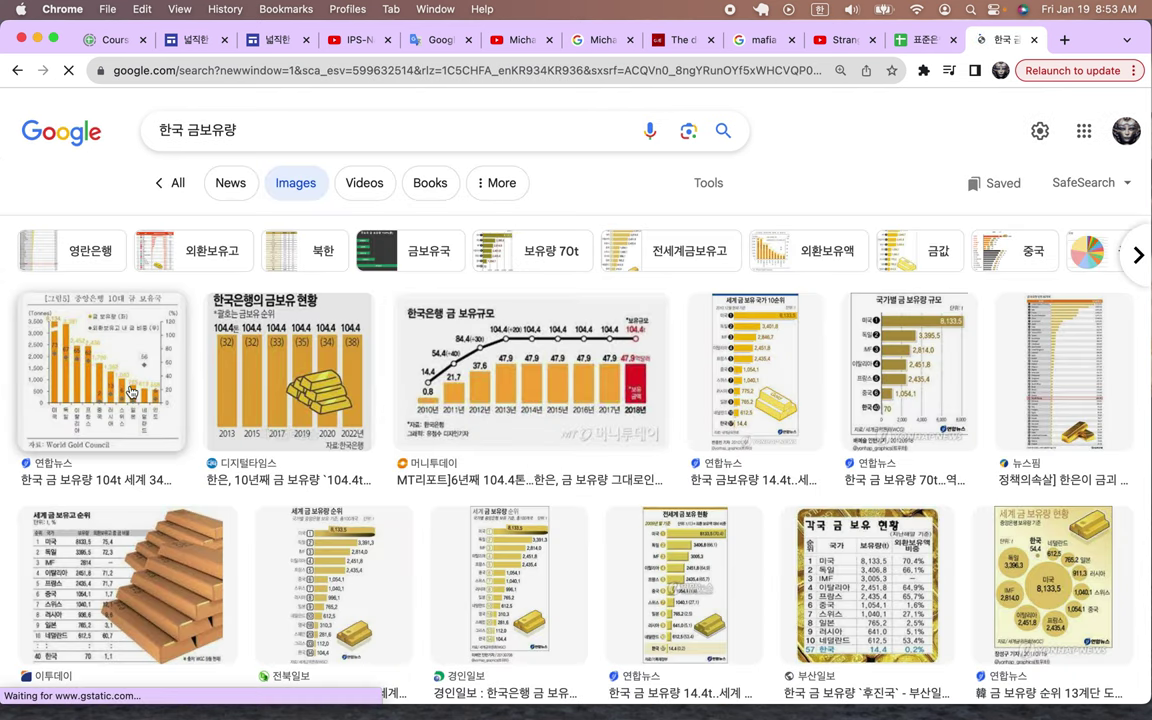
{"action": "left_click", "coordinate": [740, 380]}
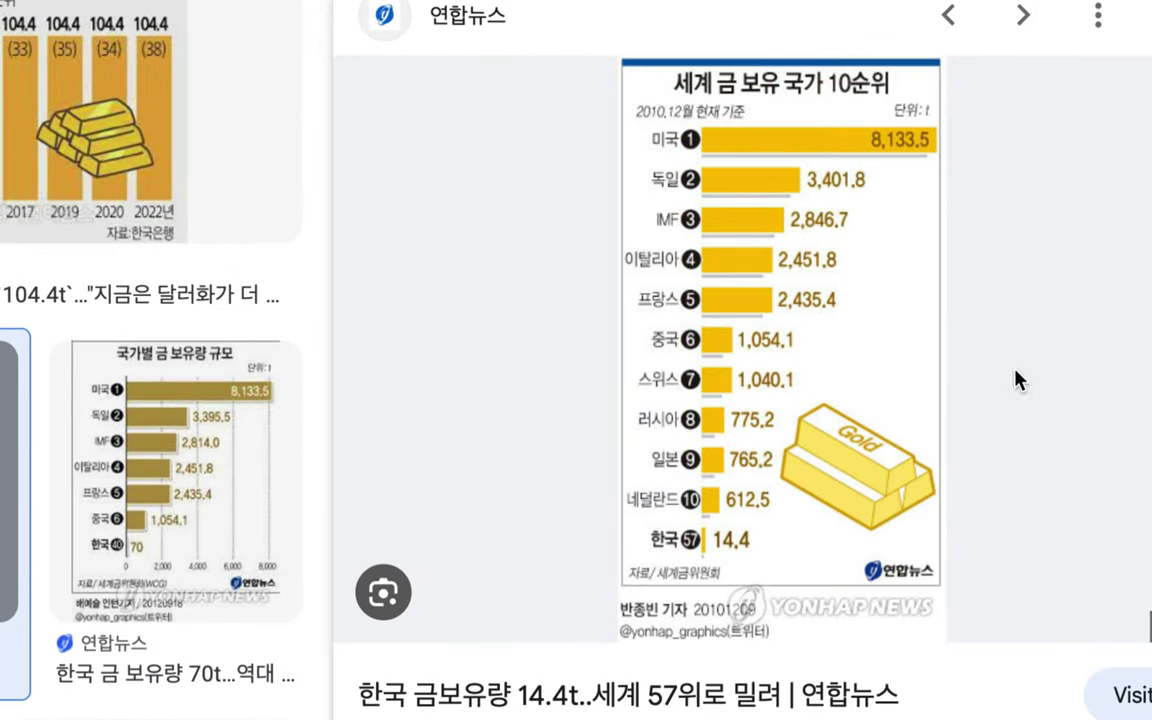
{"action": "right_click", "coordinate": [1017, 376]}
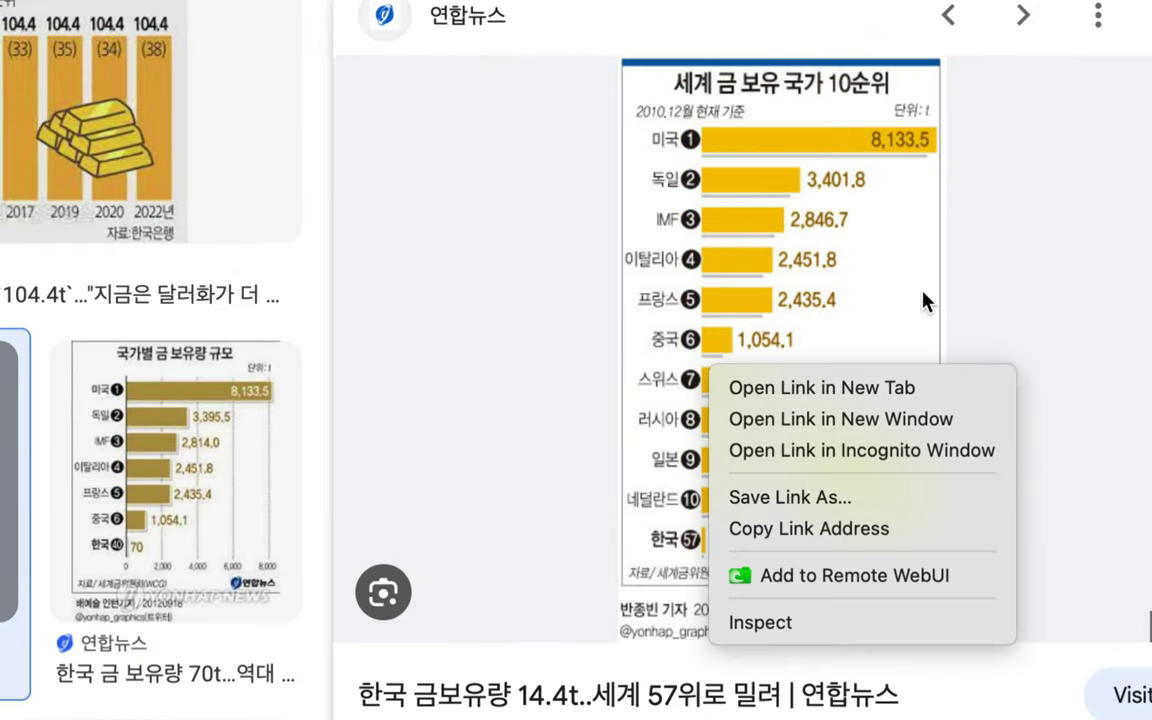
{"action": "left_click", "coordinate": [519, 360]}
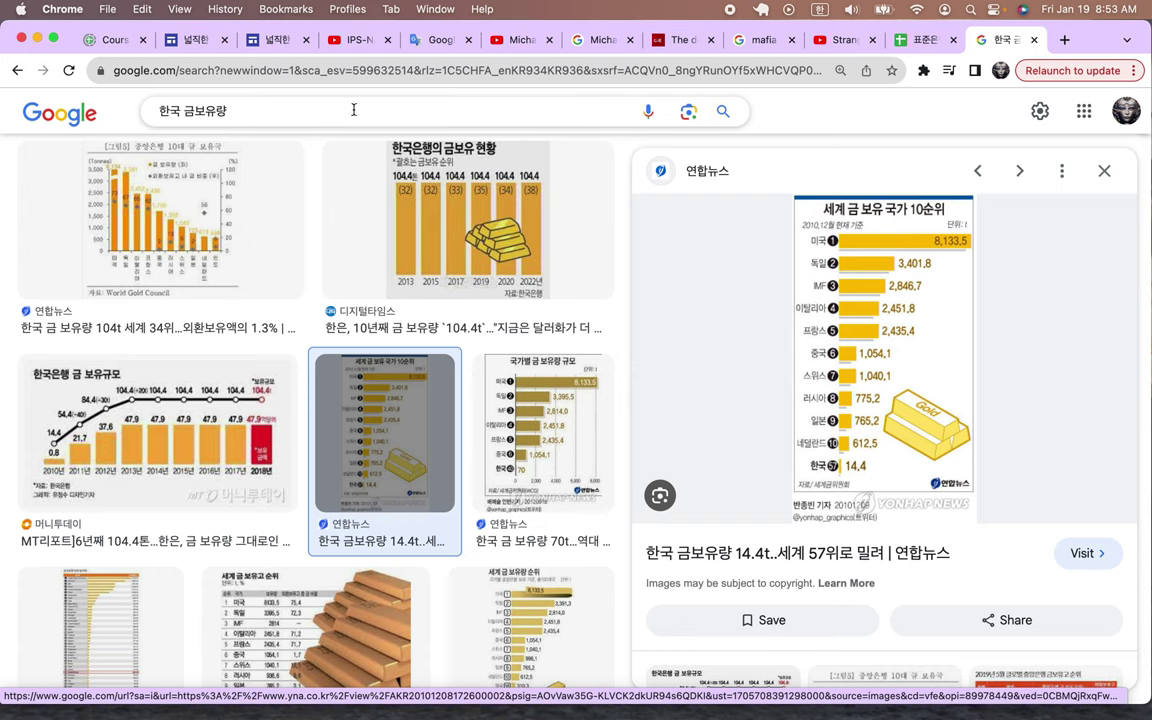
Search the image results for "gold reserve by country 2023".
{"action": "triple_click", "coordinate": [353, 110]}
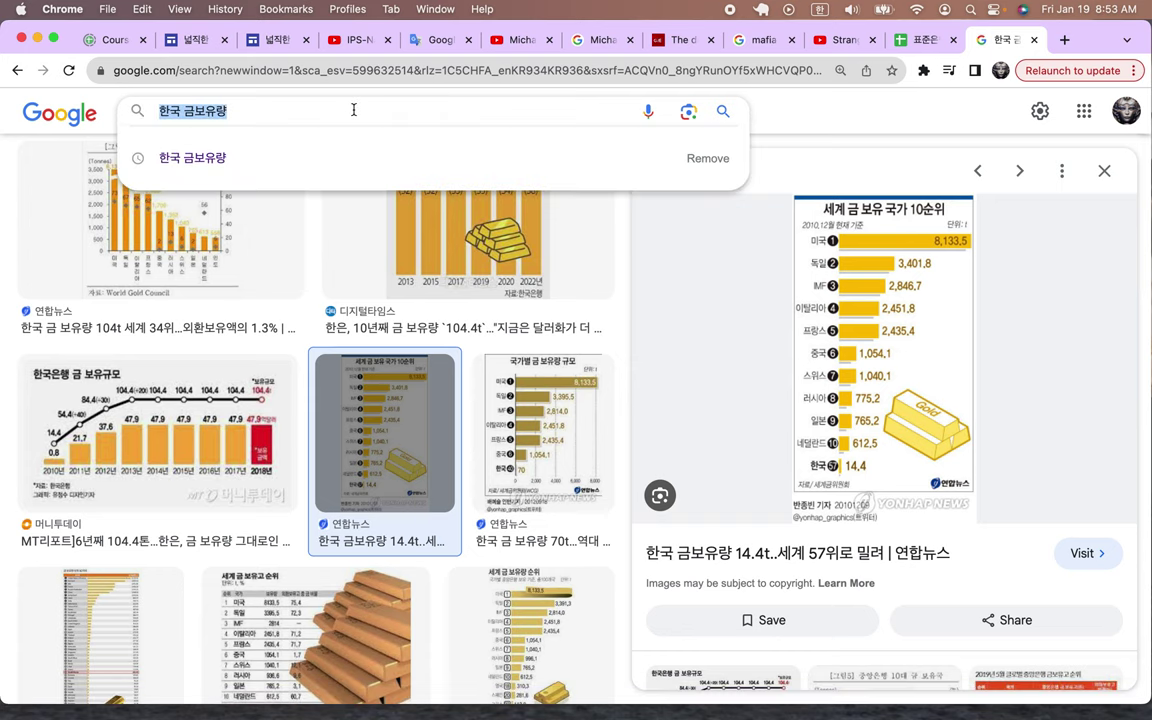
{"action": "type", "text": "go"}
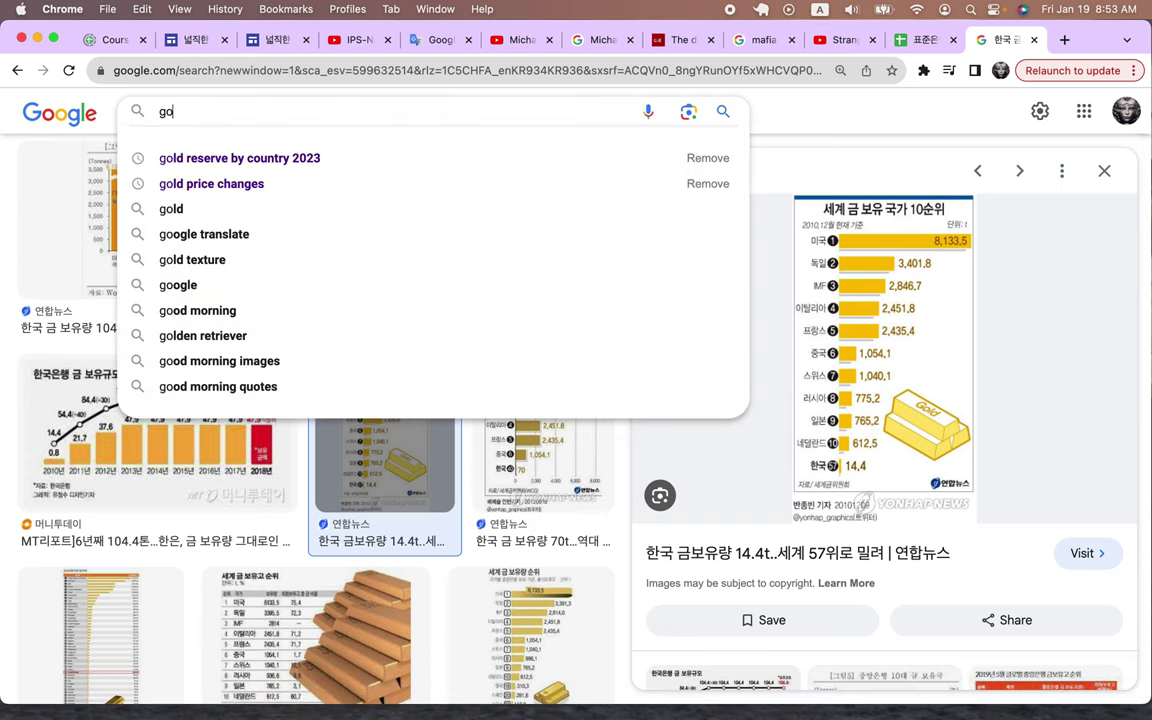
{"action": "type", "text": "ld re"}
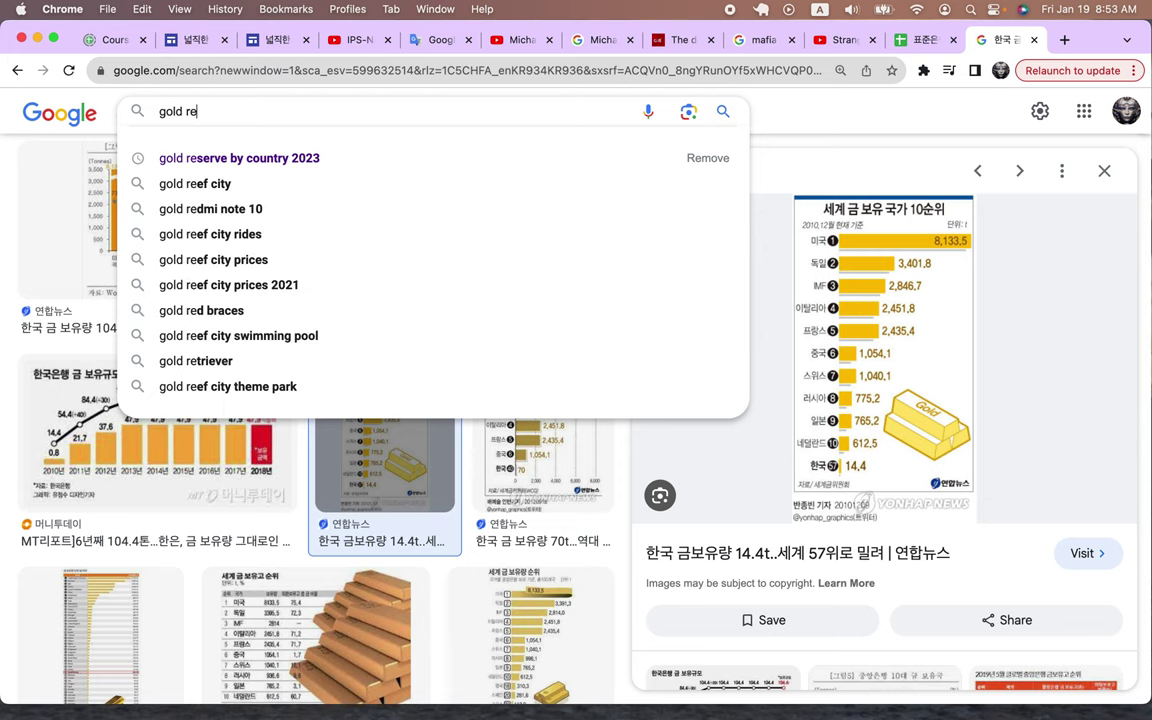
{"action": "type", "text": "serve"}
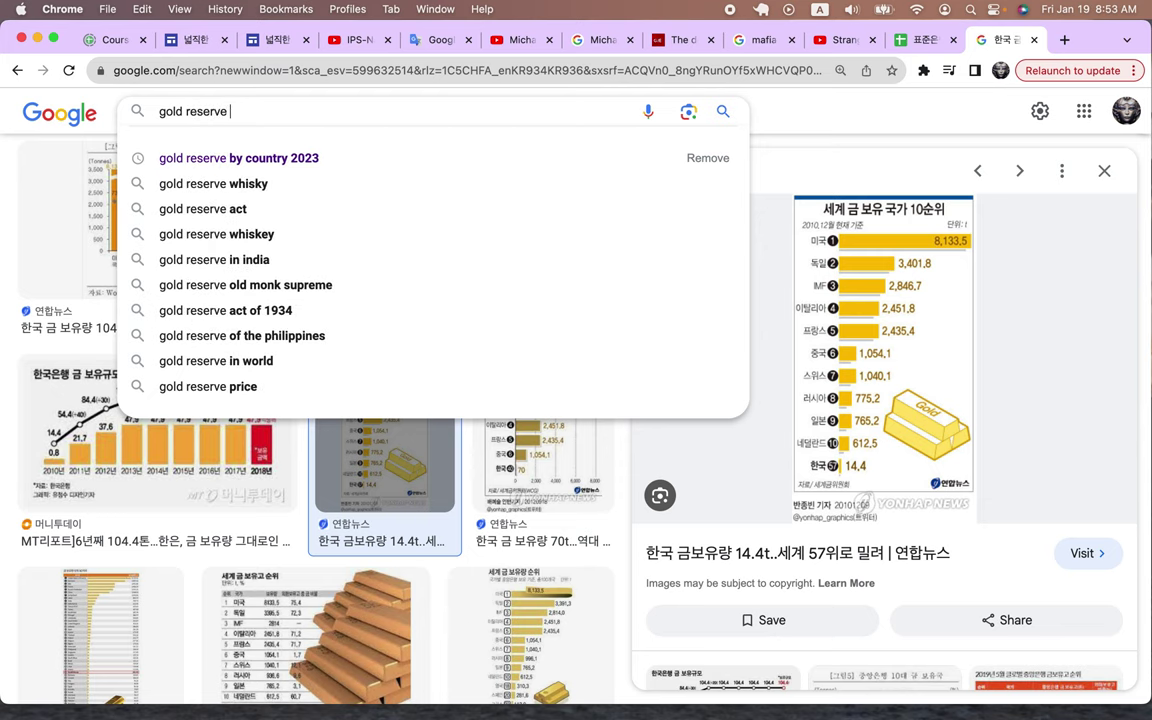
{"action": "key", "text": "Down"}
{"action": "key", "text": "Return"}
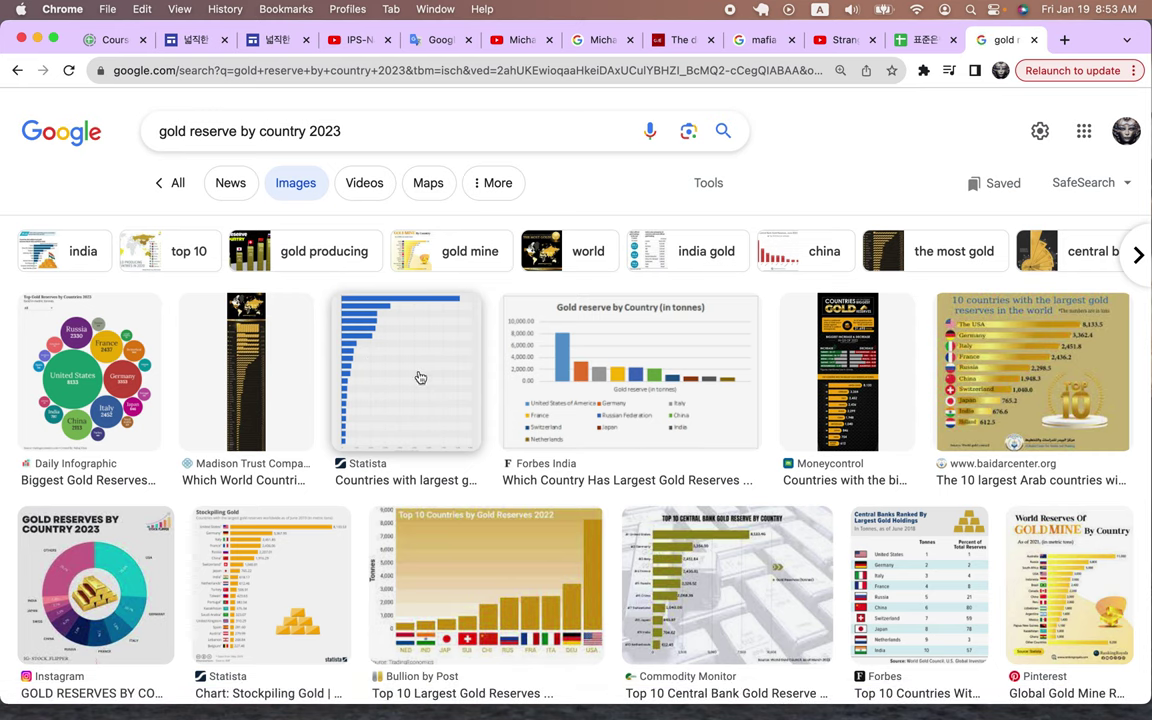
Open the Forbes image of central banks ranked by largest gold holdings and examine its table.
{"action": "left_click", "coordinate": [884, 582]}
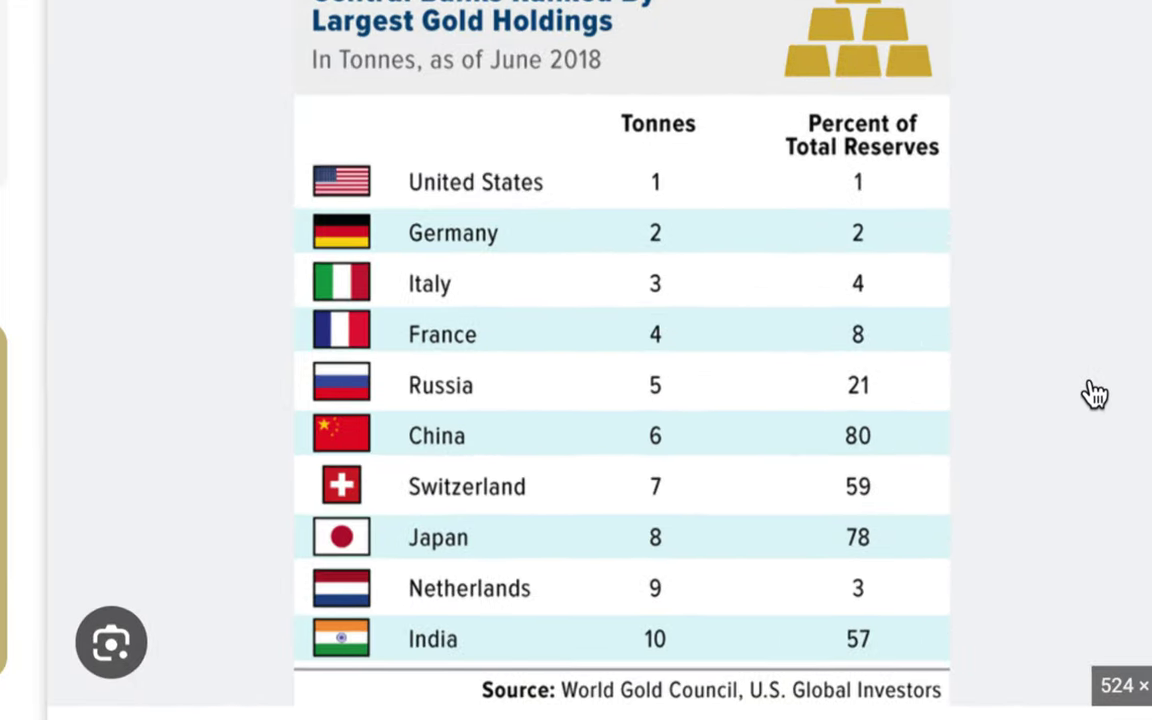
{"action": "right_click", "coordinate": [1095, 389]}
{"action": "left_click", "coordinate": [125, 322]}
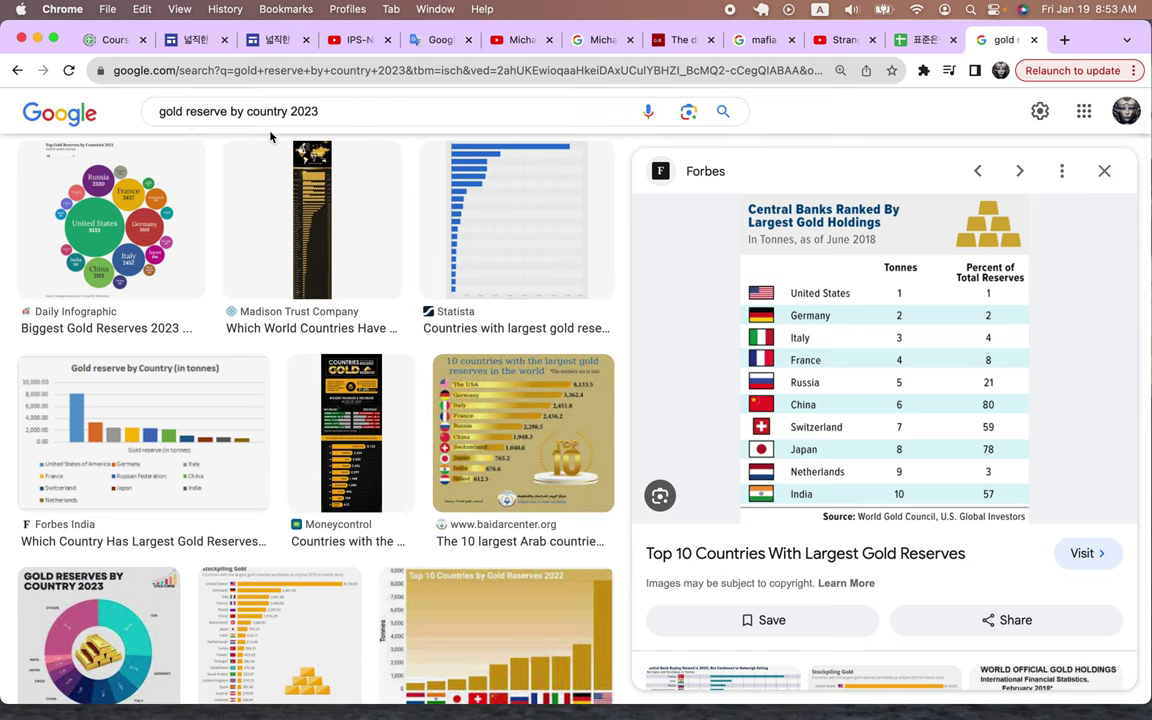
Return to the "한국 금보유량" web results and read the featured answer on gold's share of foreign exchange reserves and its headline.
{"action": "left_click", "coordinate": [19, 71]}
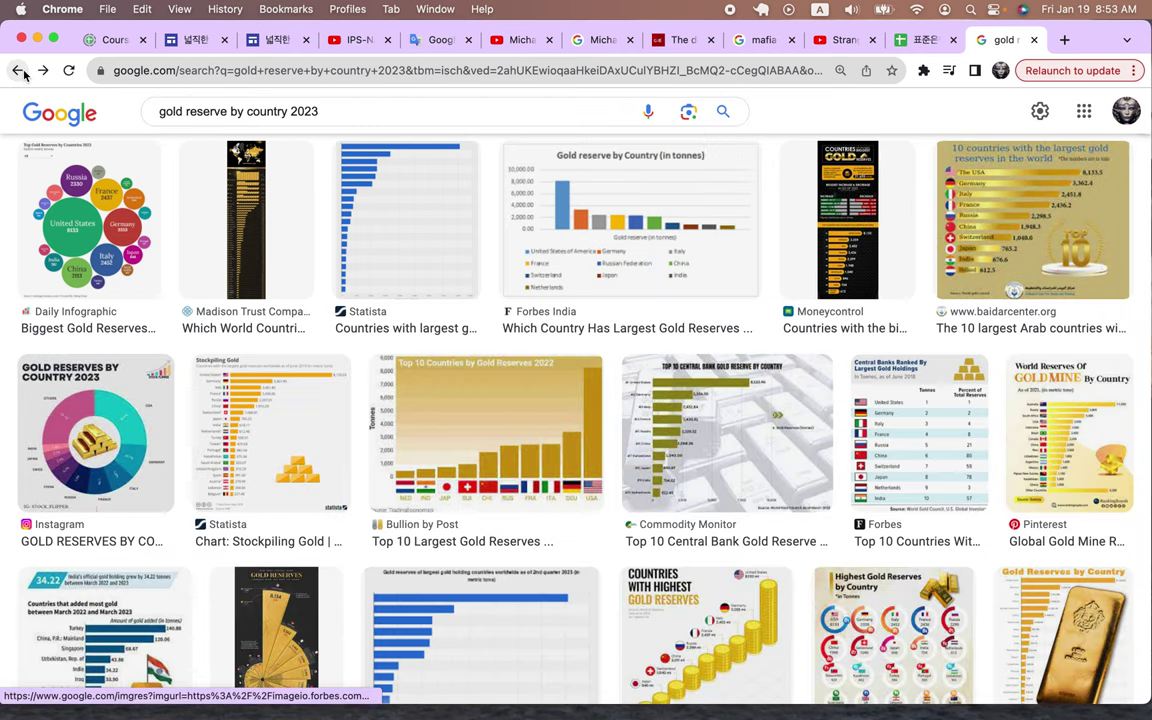
{"action": "left_click", "coordinate": [19, 71]}
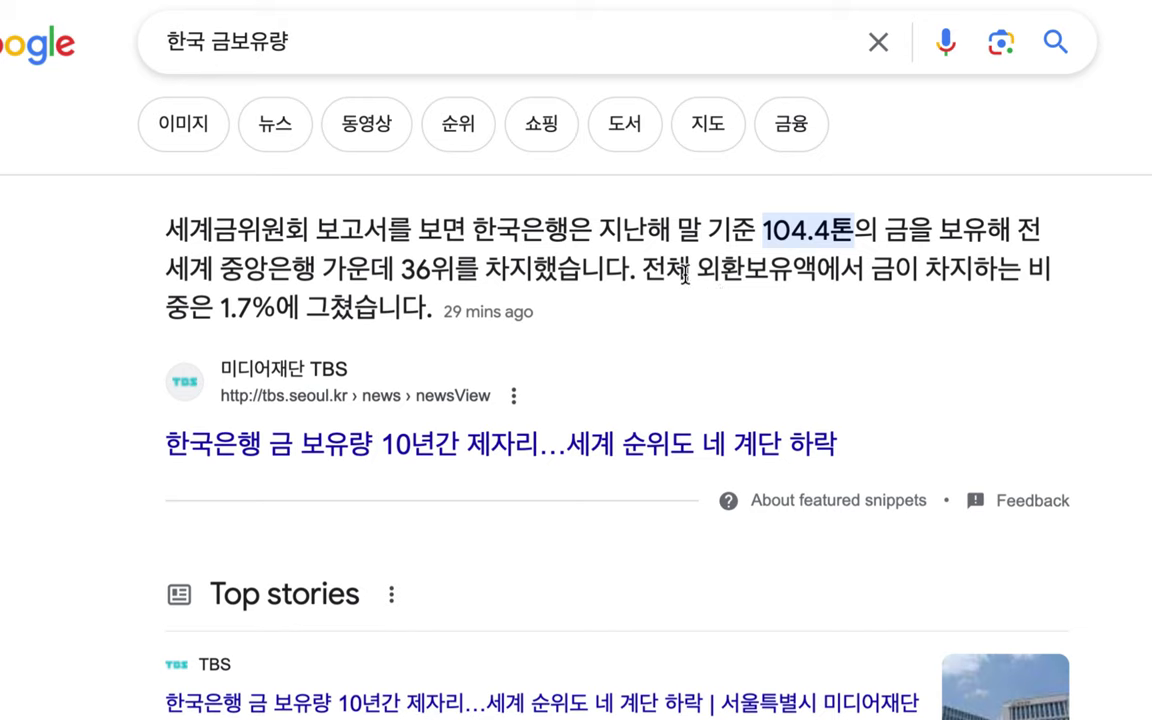
{"action": "left_click_drag", "start_coordinate": [646, 272], "coordinate": [812, 270]}
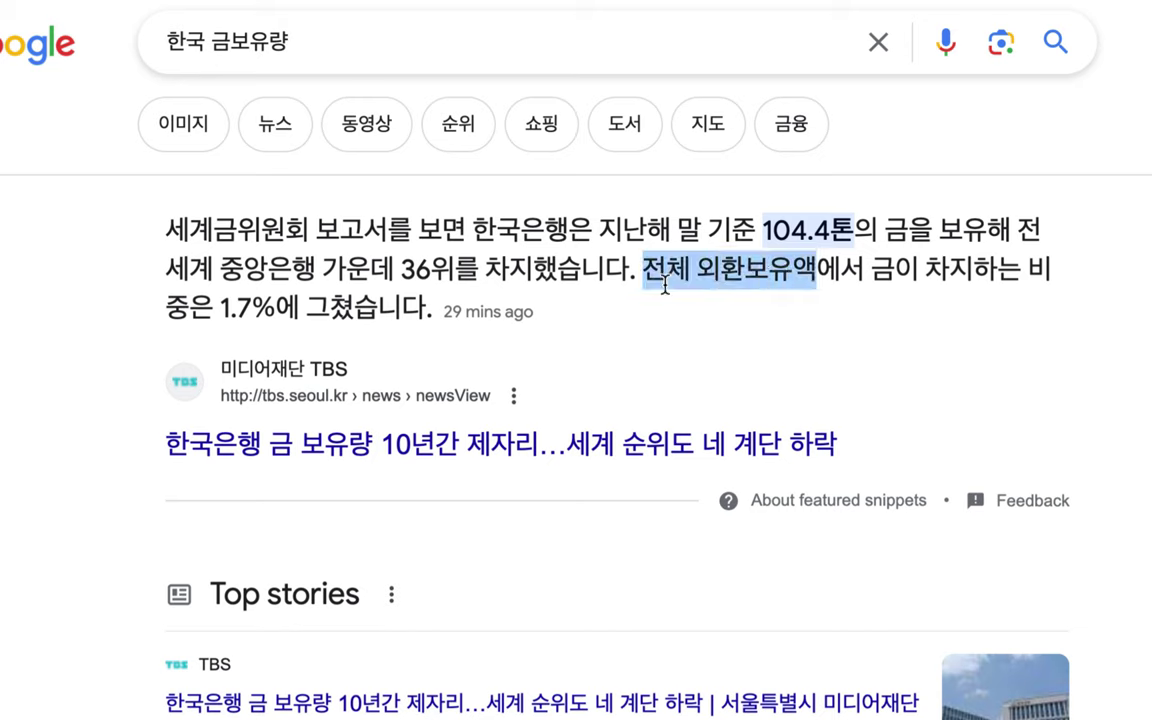
{"action": "left_click_drag", "start_coordinate": [219, 310], "coordinate": [275, 308]}
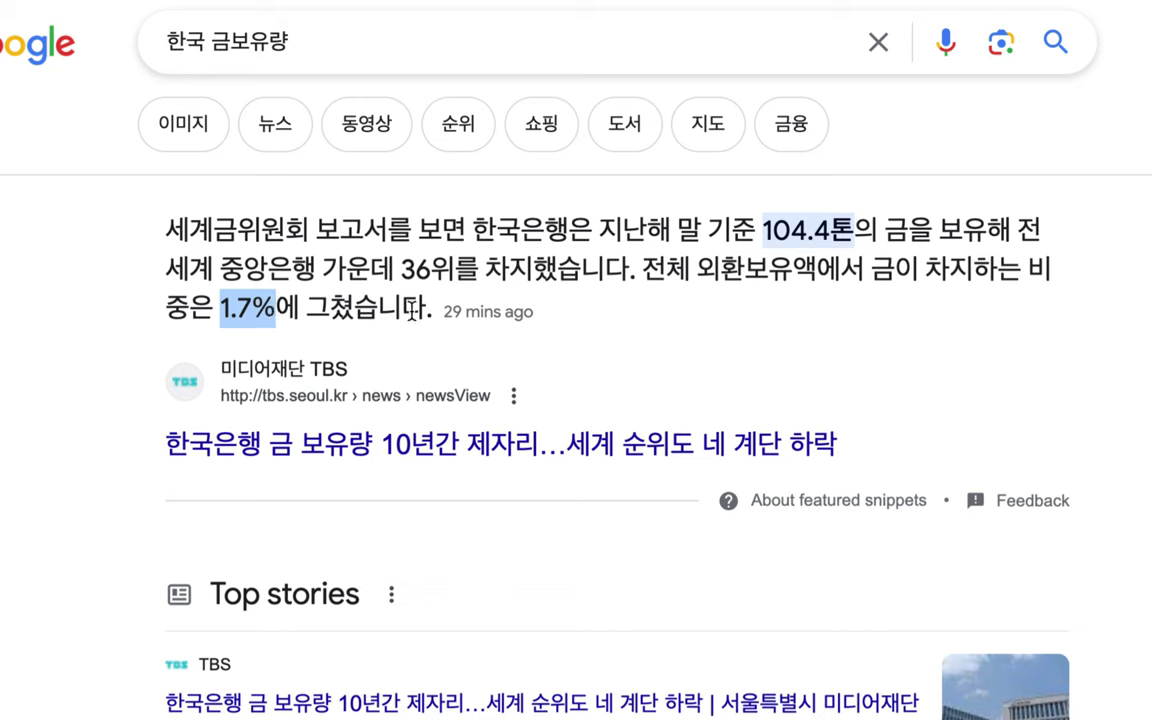
{"action": "left_click_drag", "start_coordinate": [95, 450], "coordinate": [846, 429]}
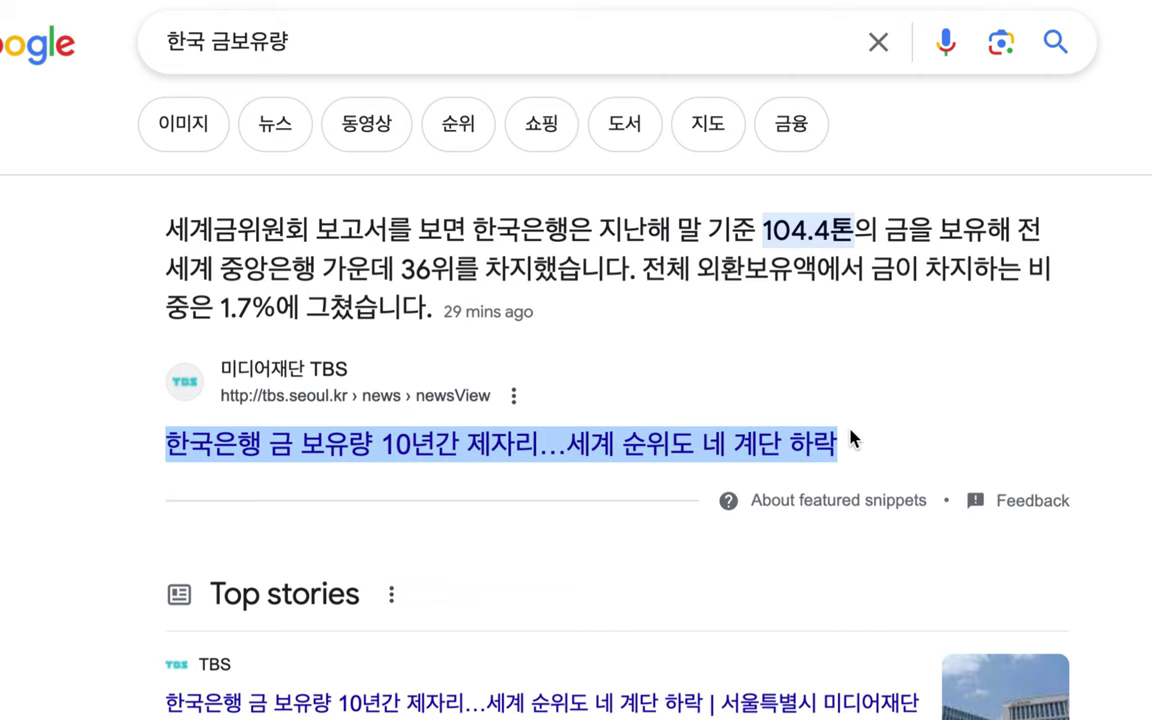
{"action": "scroll", "coordinate": [851, 437], "scroll_direction": "down", "scroll_amount": 2}
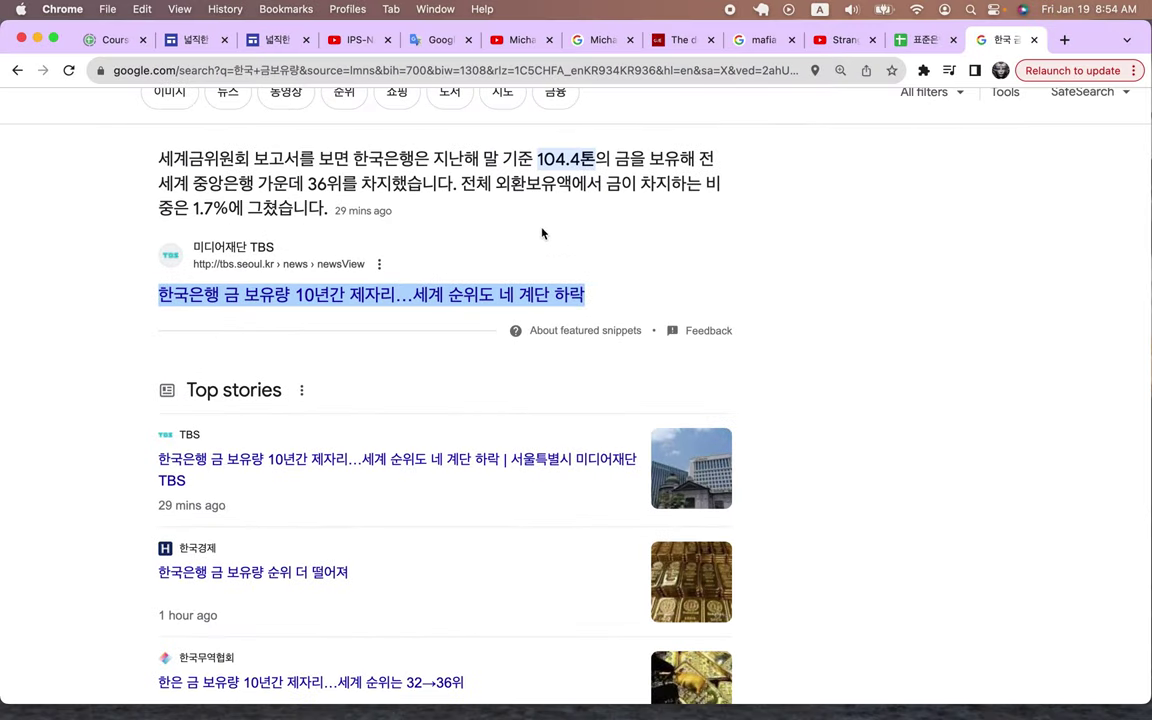
In the spreadsheet's row 3 below the 외환보유고 note, enter "2022년 5월 경 => 한국은 외환보유고에서 금 비중을 확대해야 하지만,".
{"action": "left_click", "coordinate": [926, 39]}
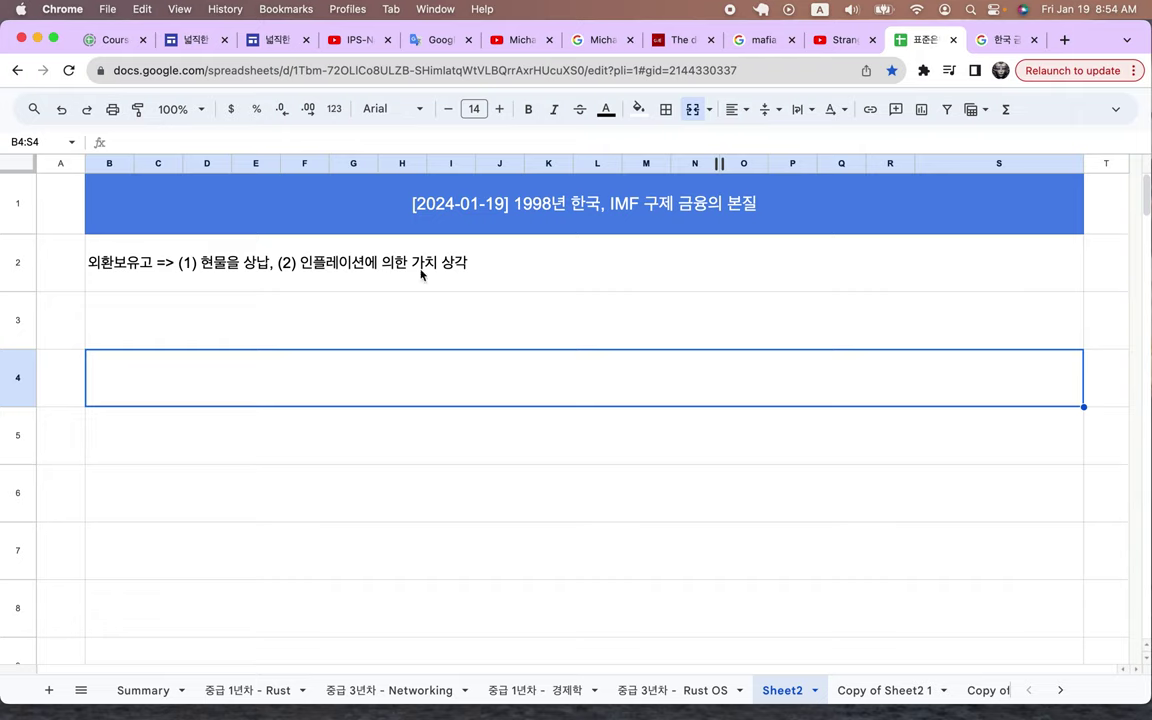
{"action": "double_click", "coordinate": [131, 332]}
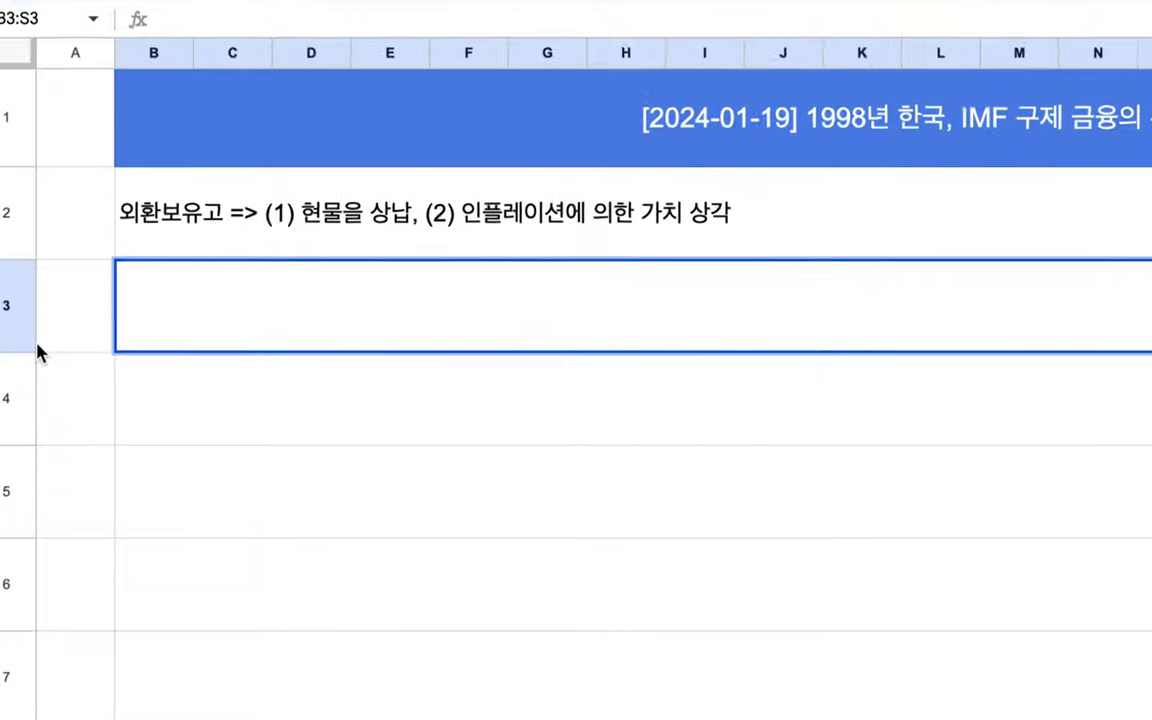
{"action": "type", "text": "2022sus"}
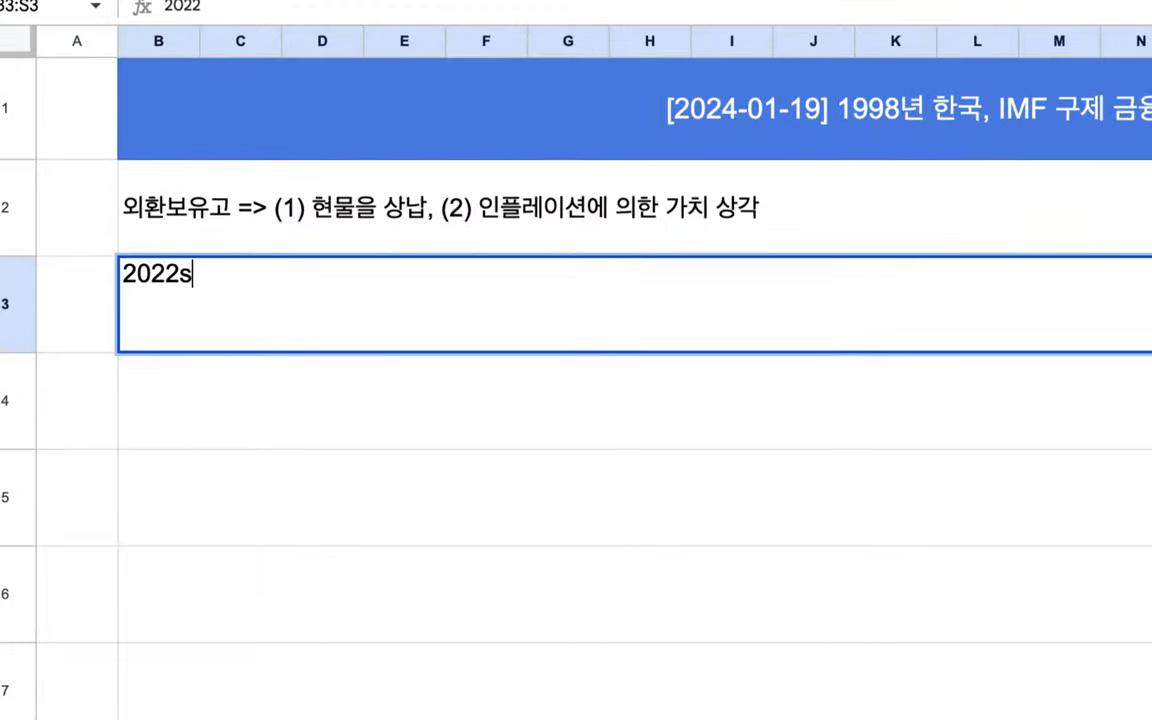
{"action": "key", "text": "BackSpace"}
{"action": "key", "text": "BackSpace"}
{"action": "key", "text": "BackSpace"}
{"action": "type", "text": "년 5월"}
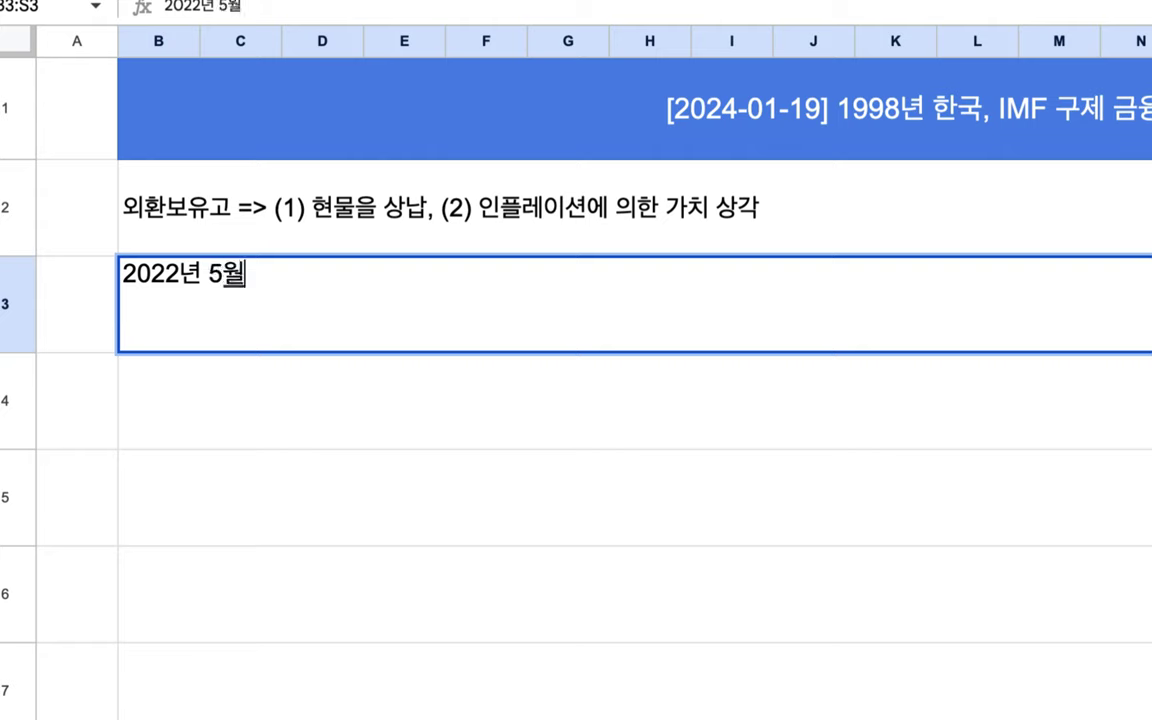
{"action": "type", "text": " 경 => 한국의"}
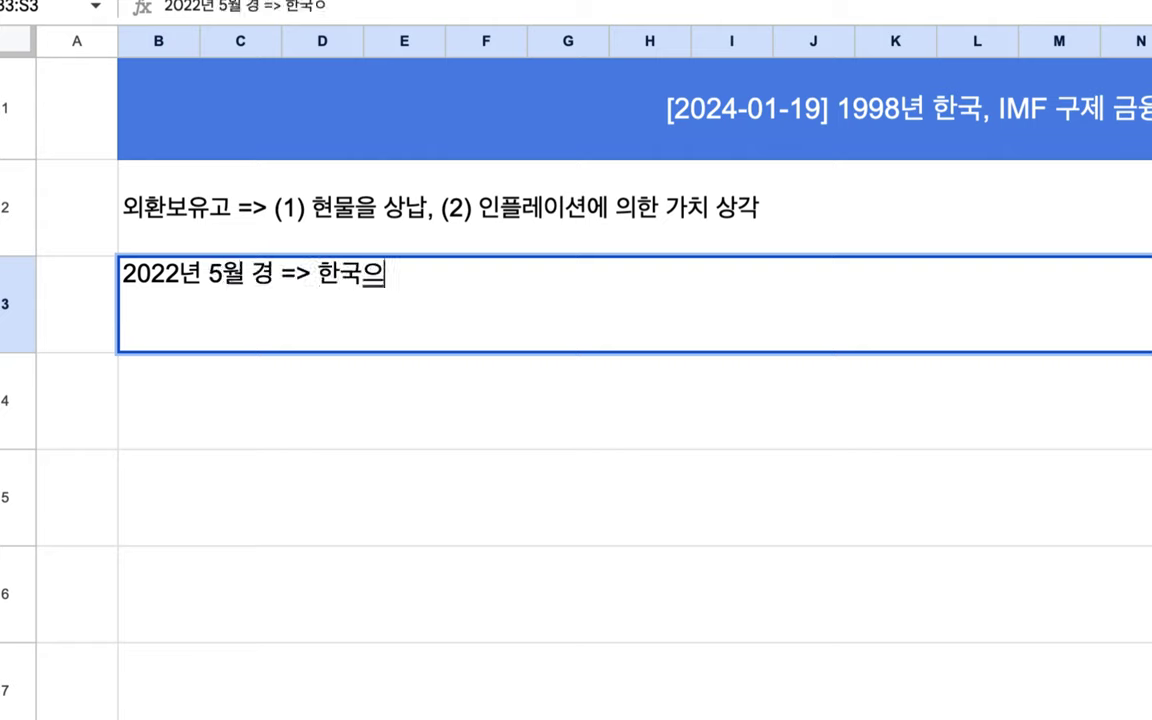
{"action": "key", "text": "BackSpace"}
{"action": "type", "text": "은 외환보유"}
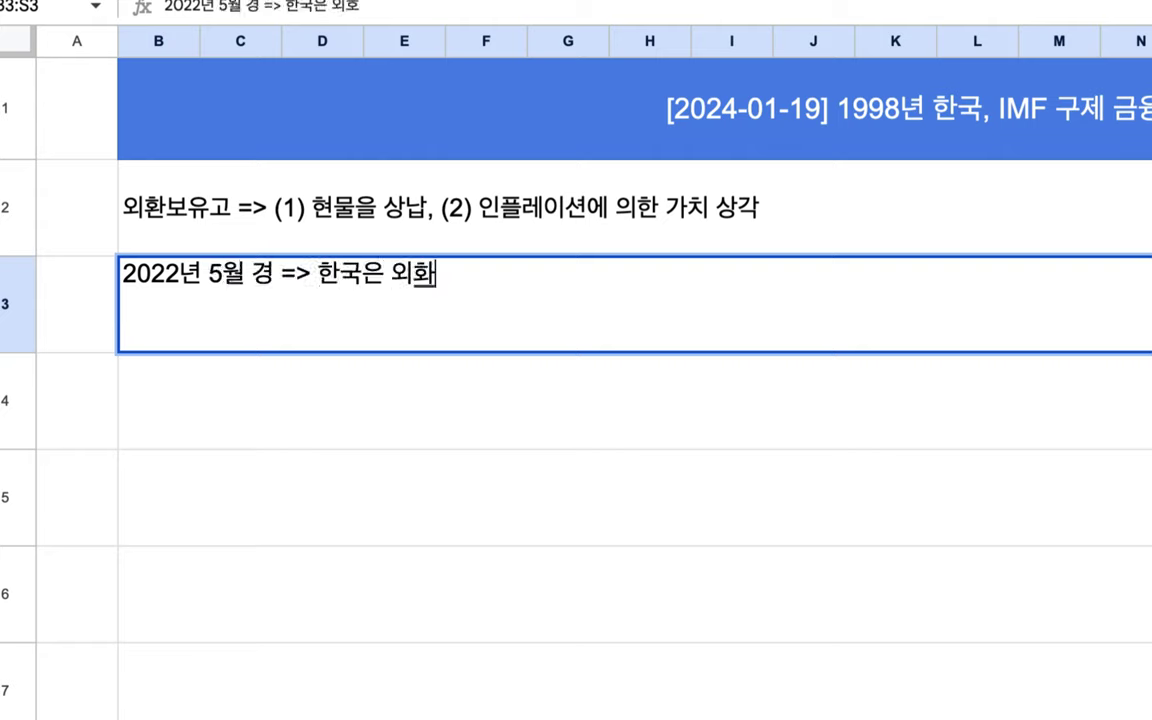
{"action": "type", "text": "고에서 금 비중"}
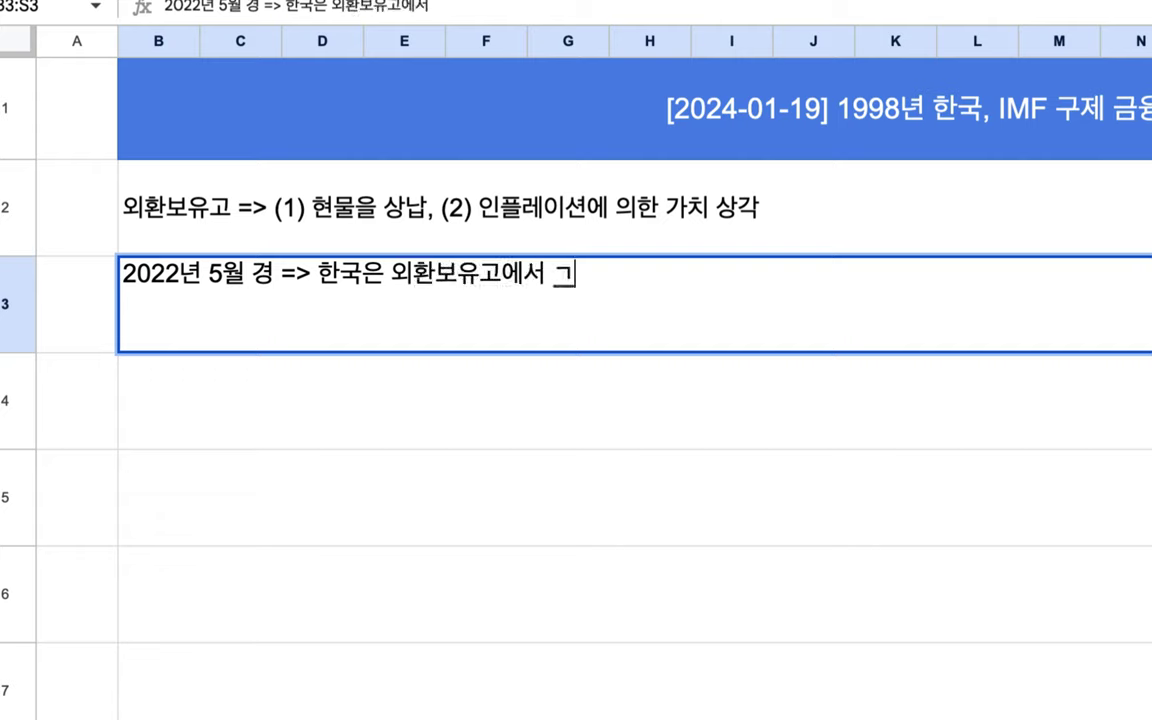
{"action": "type", "text": "을 확대"}
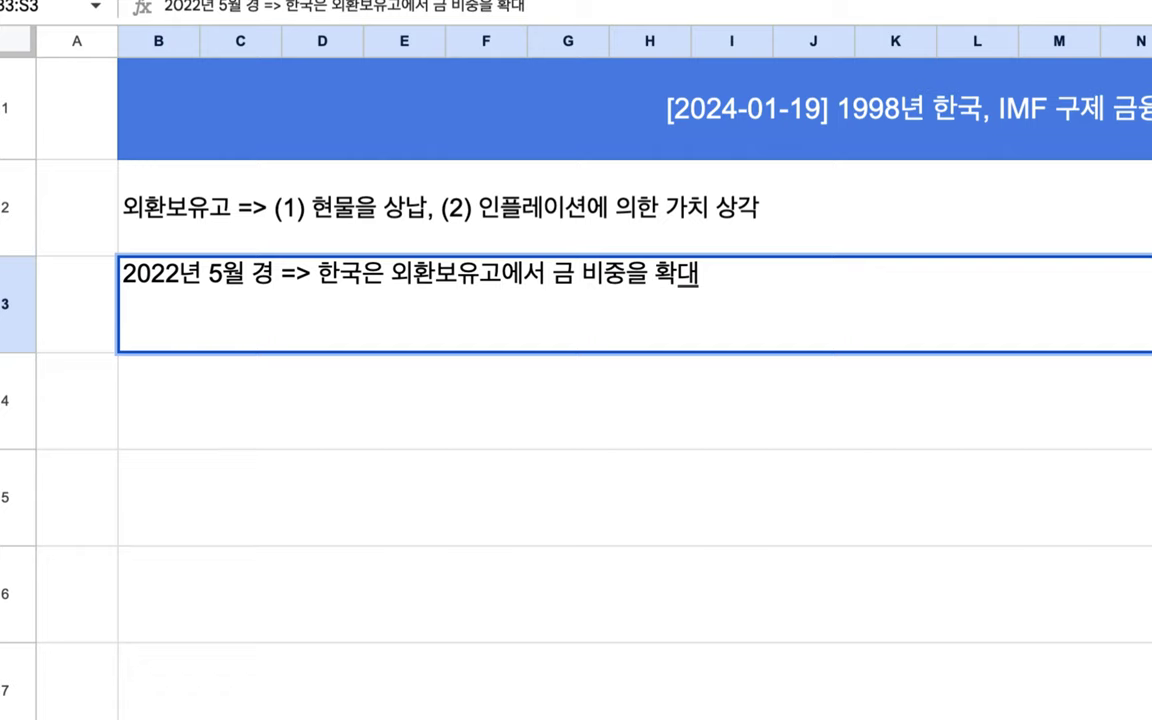
{"action": "type", "text": "해야 하짐"}
{"action": "type", "text": "만, "}
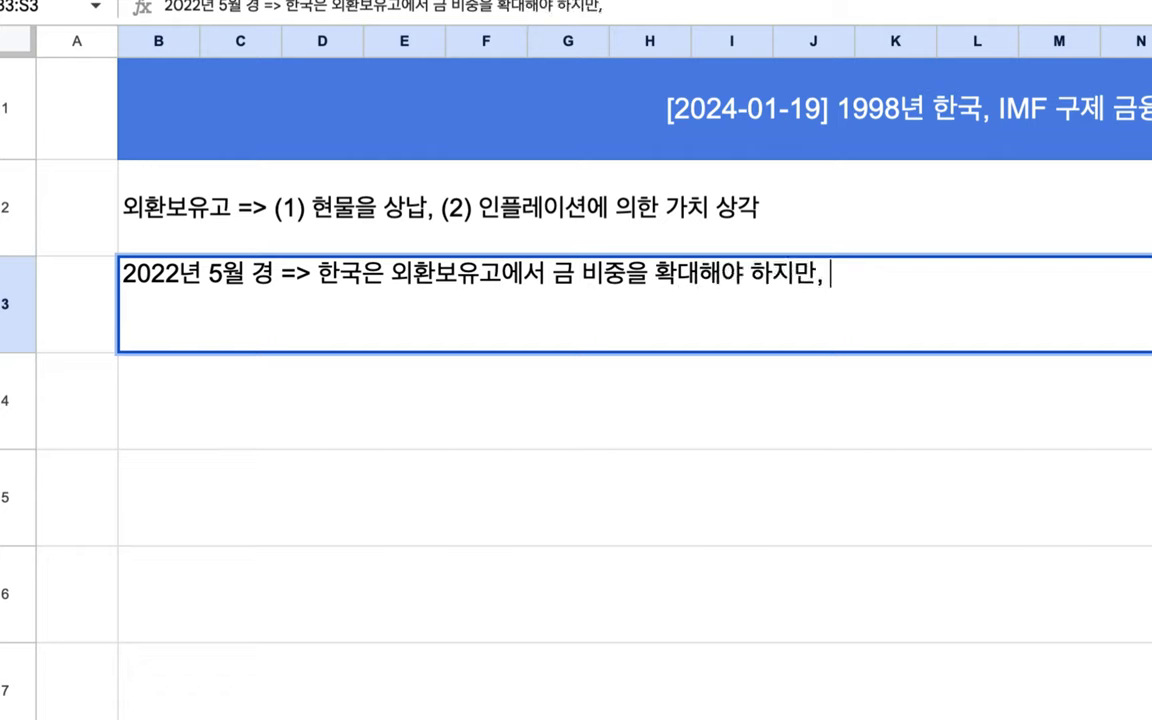
{"action": "type", "text": "그럴 머리도 없고, "}
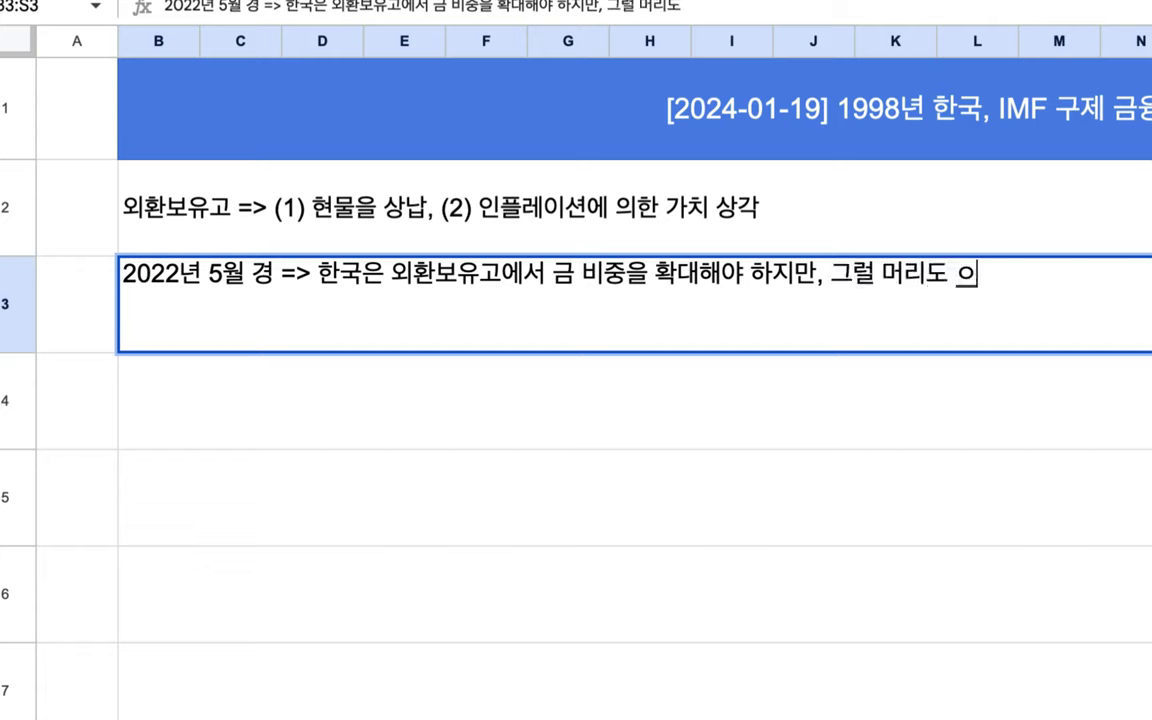
{"action": "type", "text": "이유도 모"}
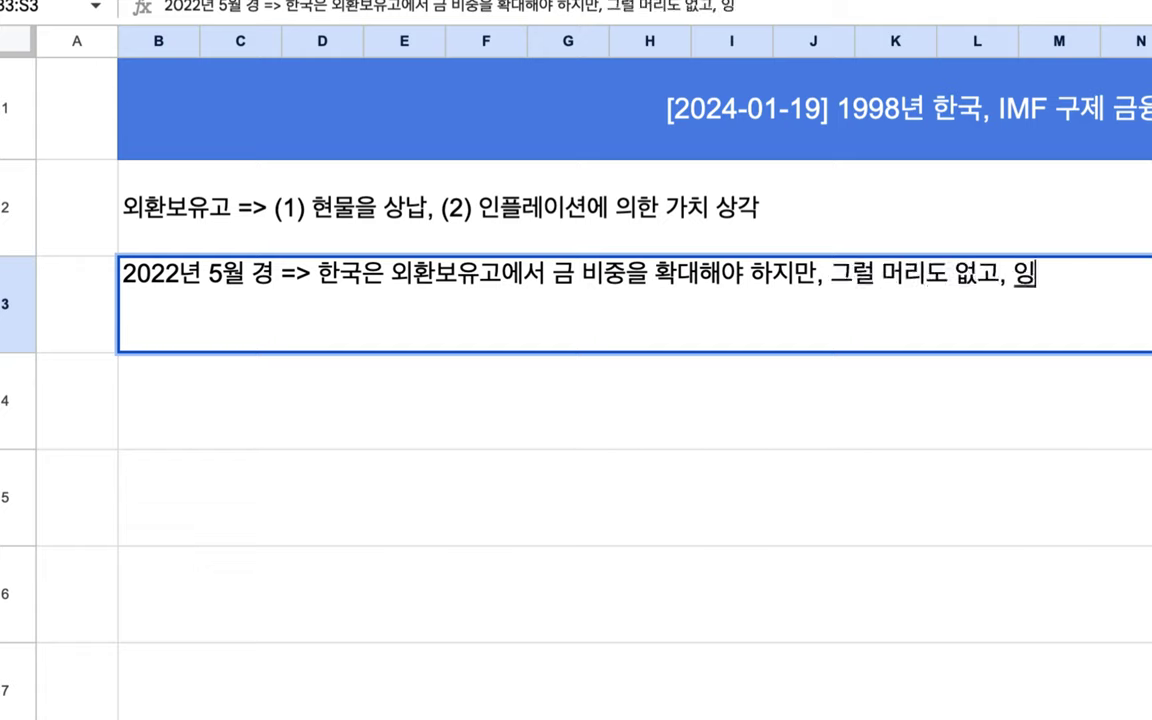
{"action": "type", "text": "르"}
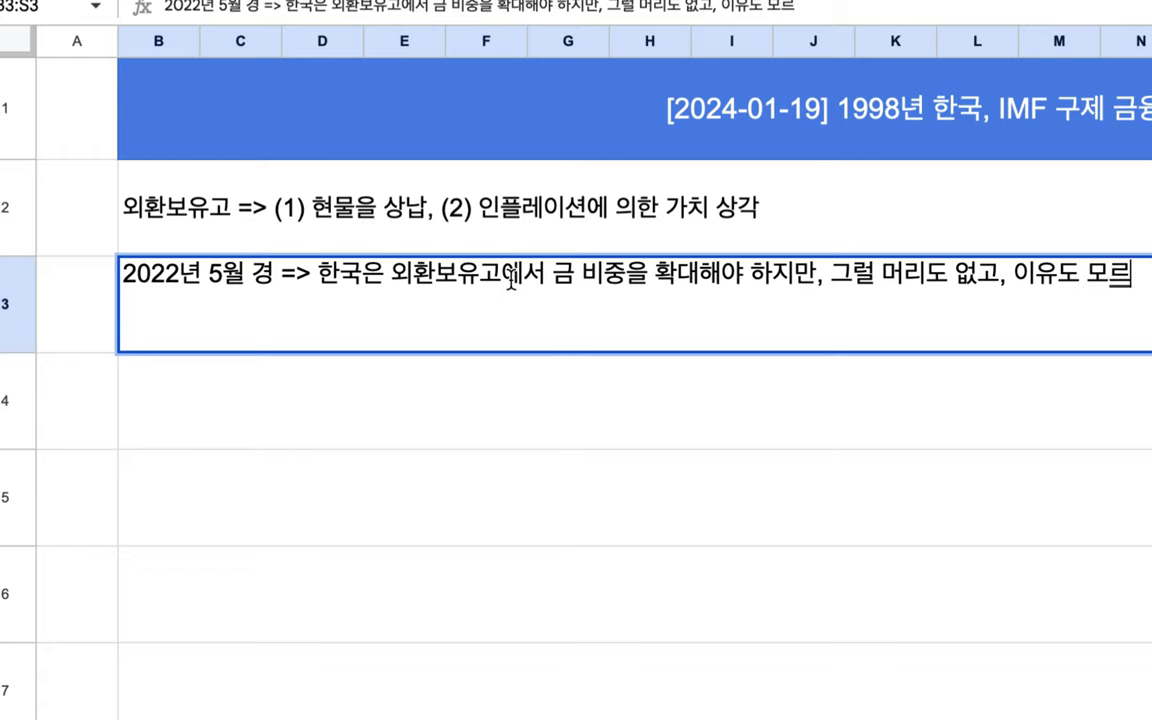
{"action": "left_click_drag", "start_coordinate": [826, 273], "coordinate": [1140, 275]}
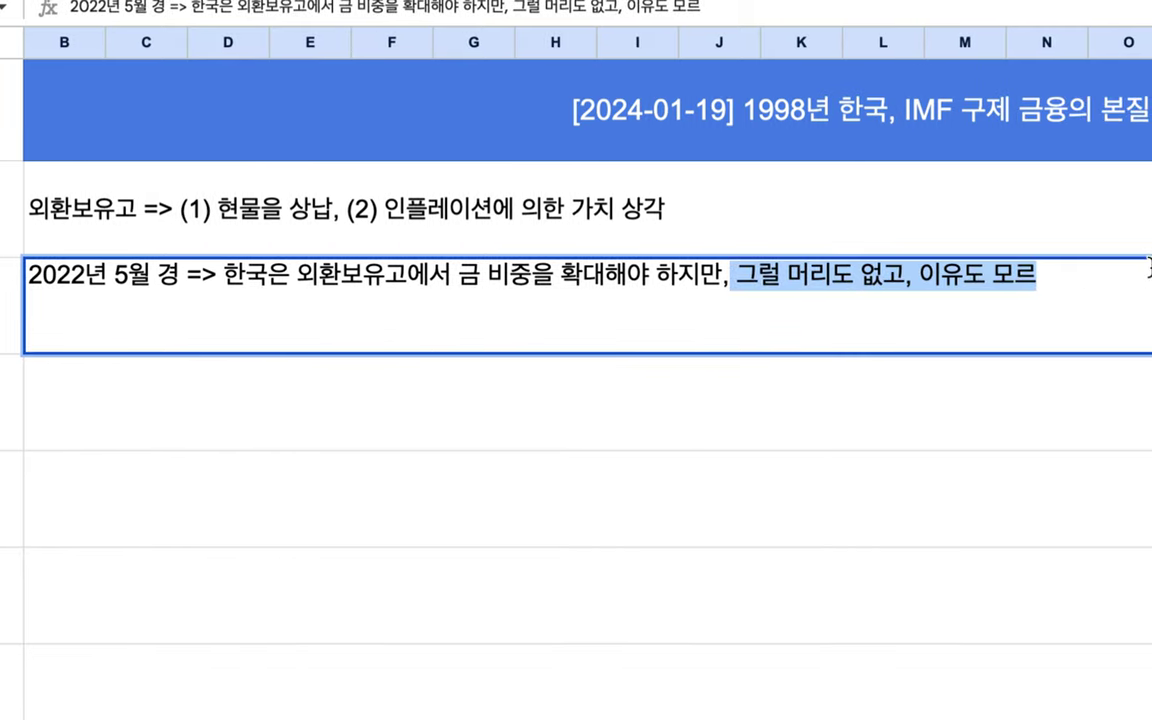
{"action": "key", "text": "BackSpace"}
Continue the row 3 note after "하지만," with "한국 정부는 무능 + 무식 => 매년 수십 조를 허공에 날릴 것".
{"action": "type", "text": "한국 정부는 "}
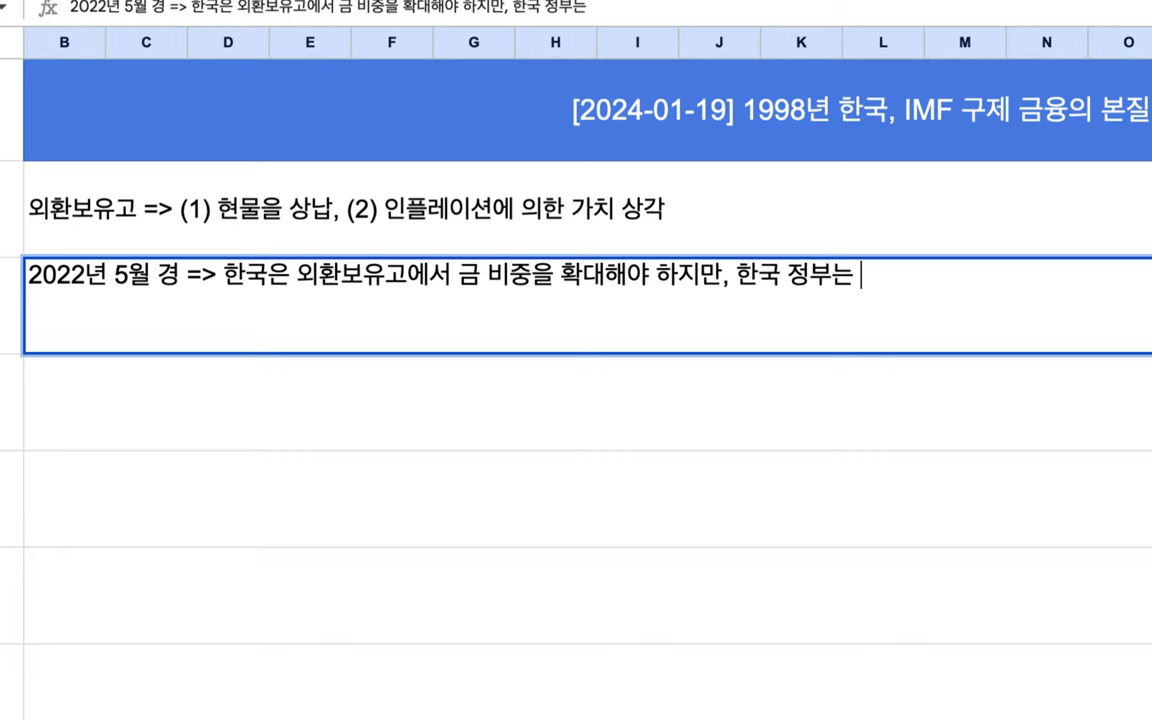
{"action": "type", "text": "무능 + 뭐"}
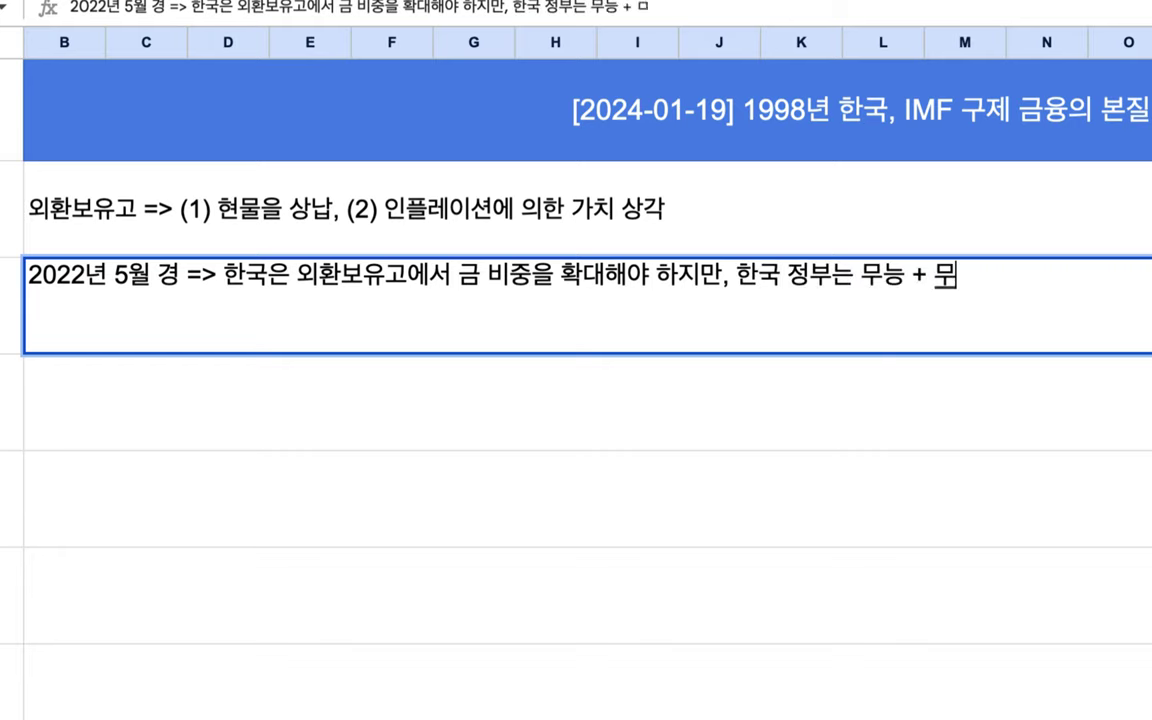
{"action": "type", "text": "식 => 매년 수십 저고를"}
{"action": "key", "text": "BackSpace"}
{"action": "type", "text": "조를"}
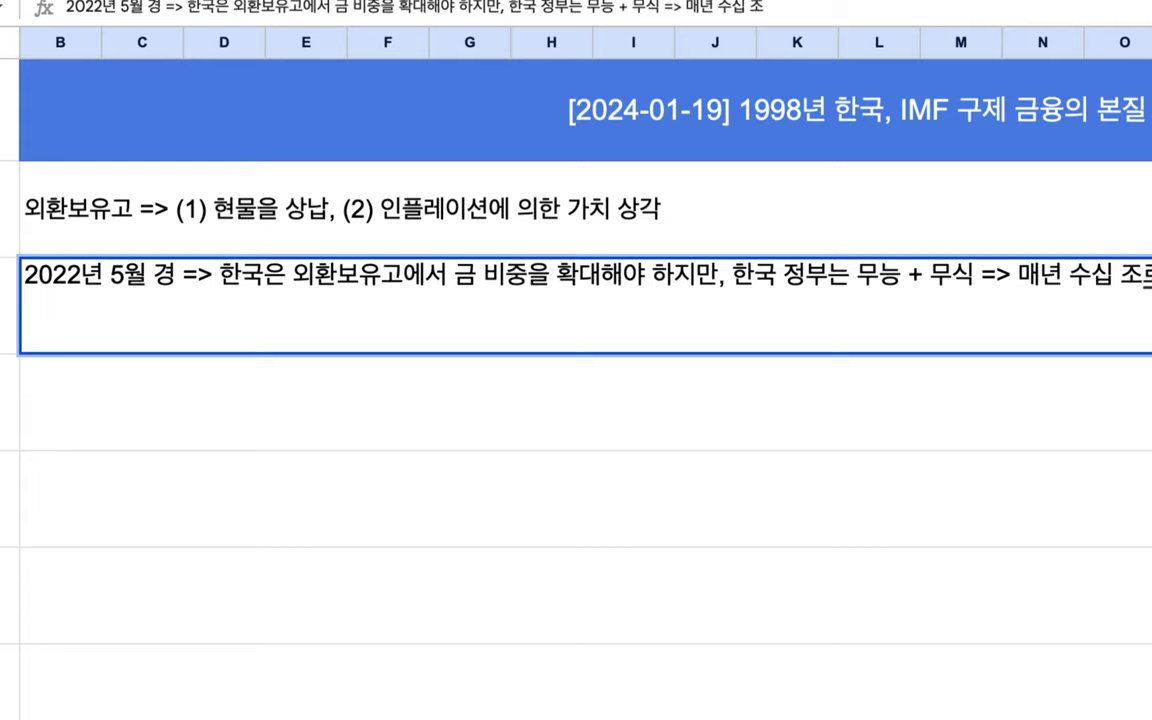
{"action": "type", "text": " 허공에 날"}
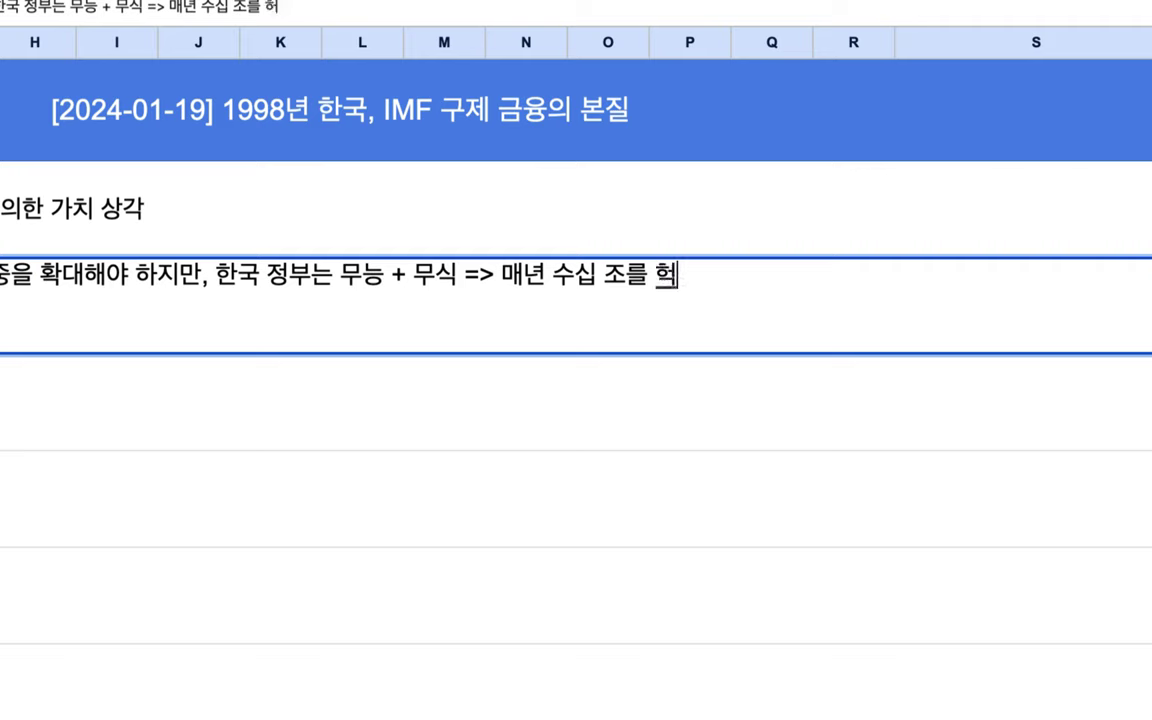
{"action": "type", "text": "릴 것"}
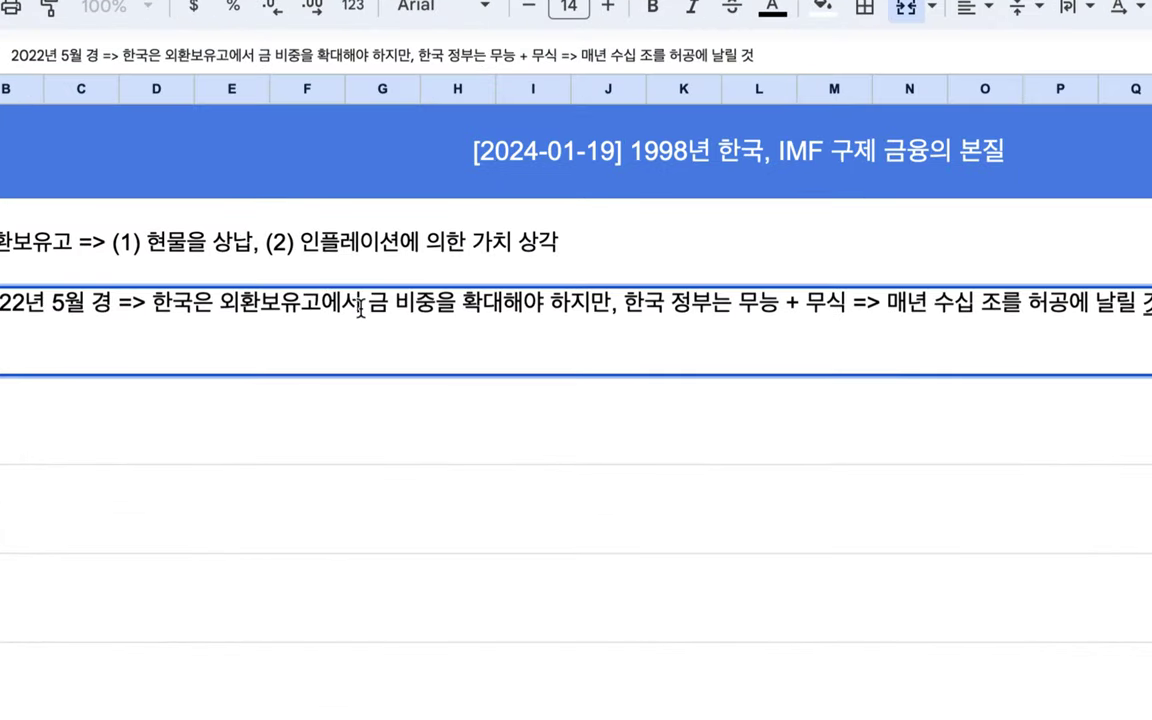
{"action": "left_click_drag", "start_coordinate": [360, 305], "coordinate": [515, 310]}
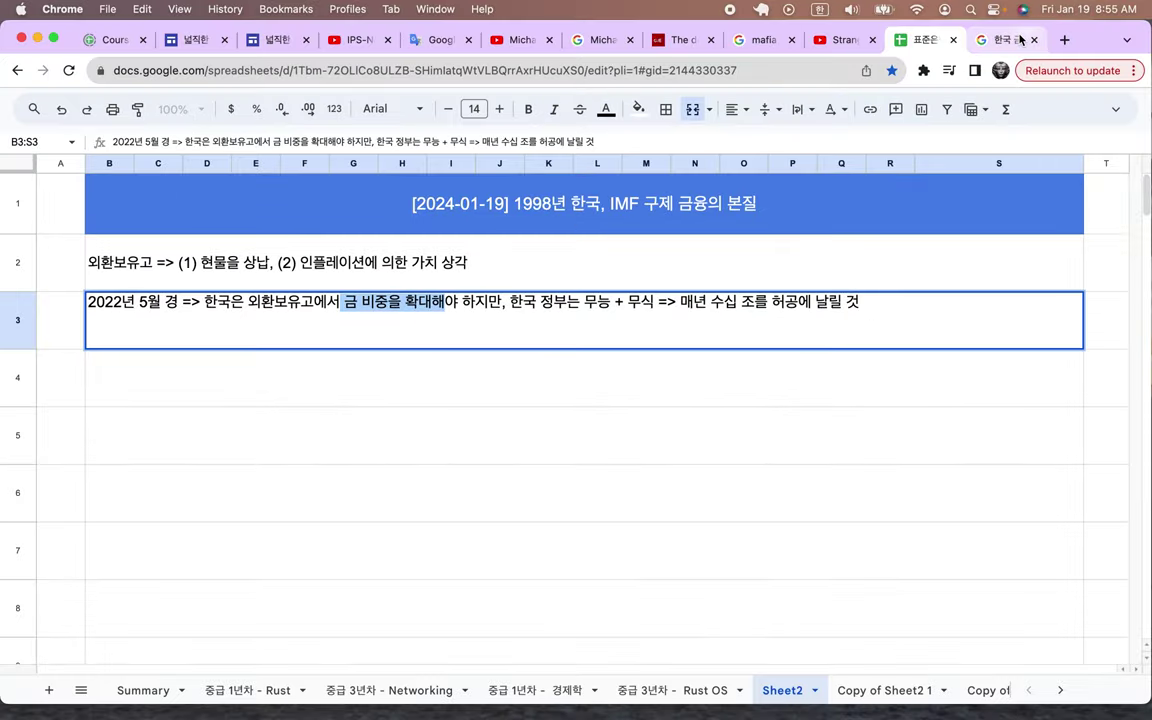
Search Google Images for "한국 외환보유고" and open the 연합뉴스 "외환보유액 추이" bar chart covering '18 to May '22.
{"action": "left_click", "coordinate": [995, 40]}
{"action": "scroll", "coordinate": [400, 180], "scroll_direction": "up", "scroll_amount": 2}
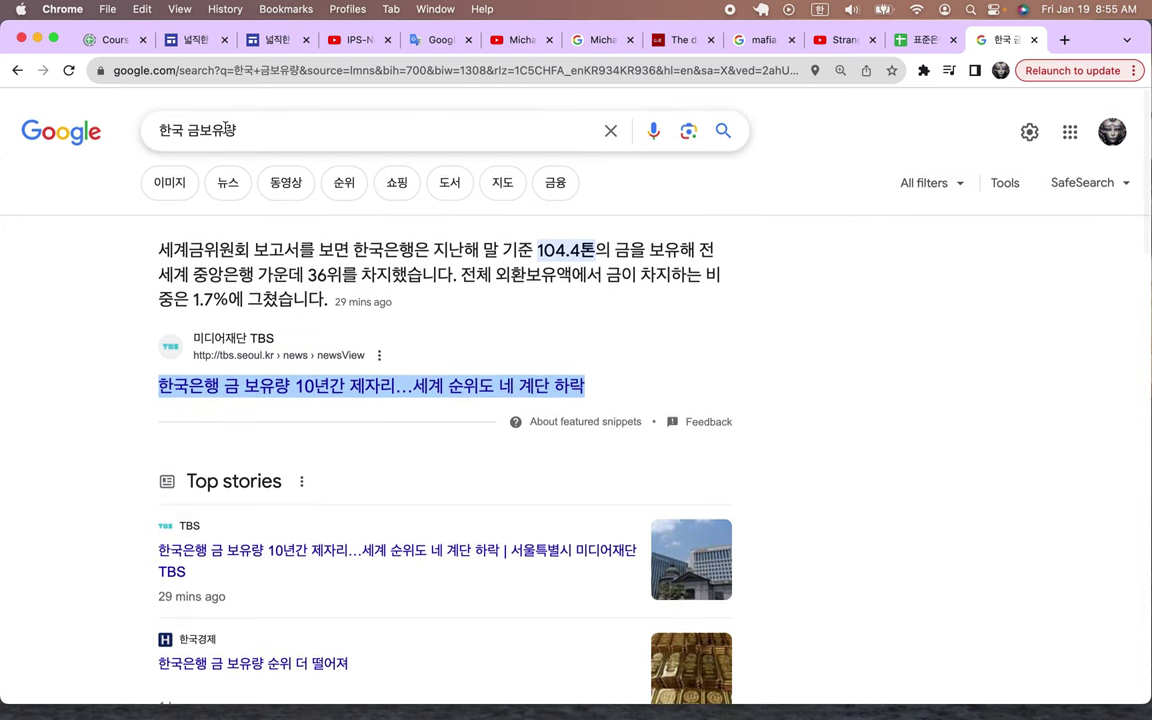
{"action": "triple_click", "coordinate": [228, 130]}
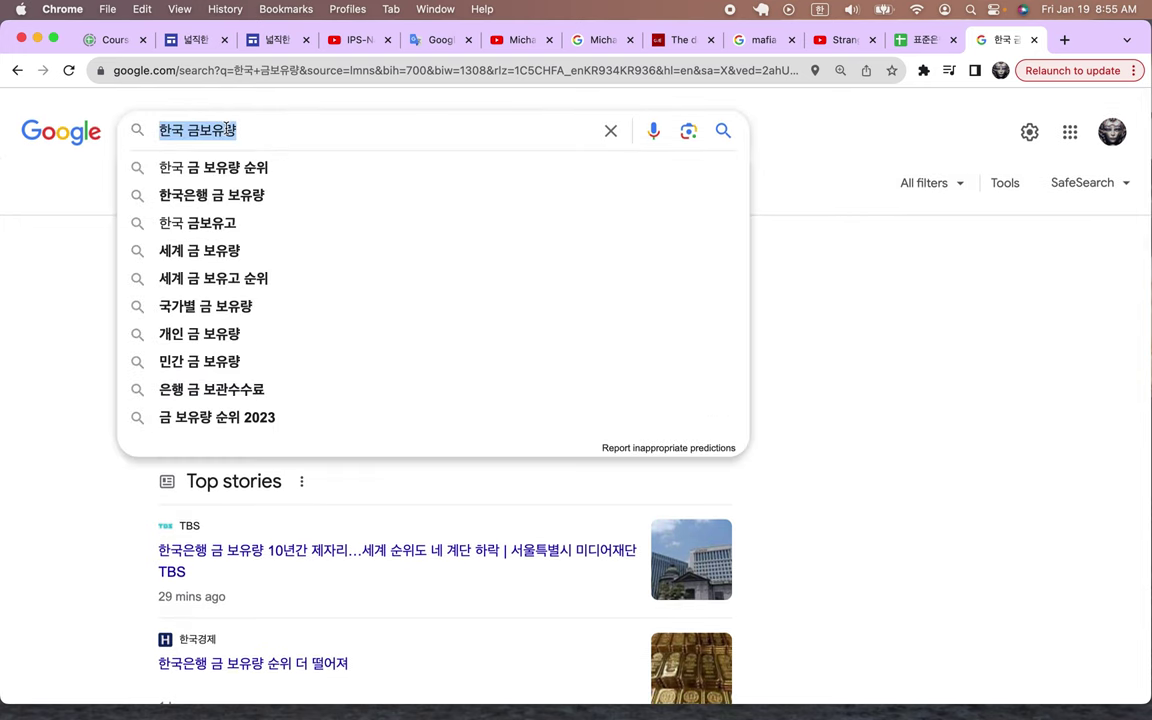
{"action": "type", "text": "gksr"}
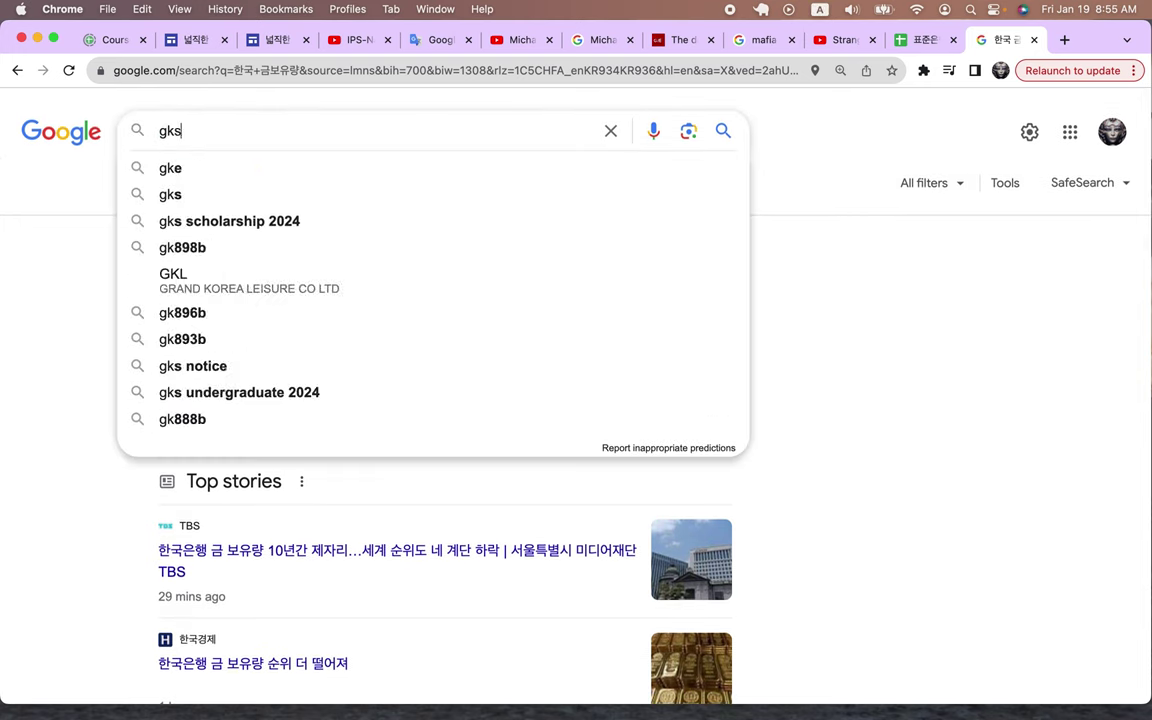
{"action": "key", "text": "BackSpace"}
{"action": "key", "text": "BackSpace"}
{"action": "key", "text": "BackSpace"}
{"action": "key", "text": "BackSpace"}
{"action": "type", "text": "한국 외환봉"}
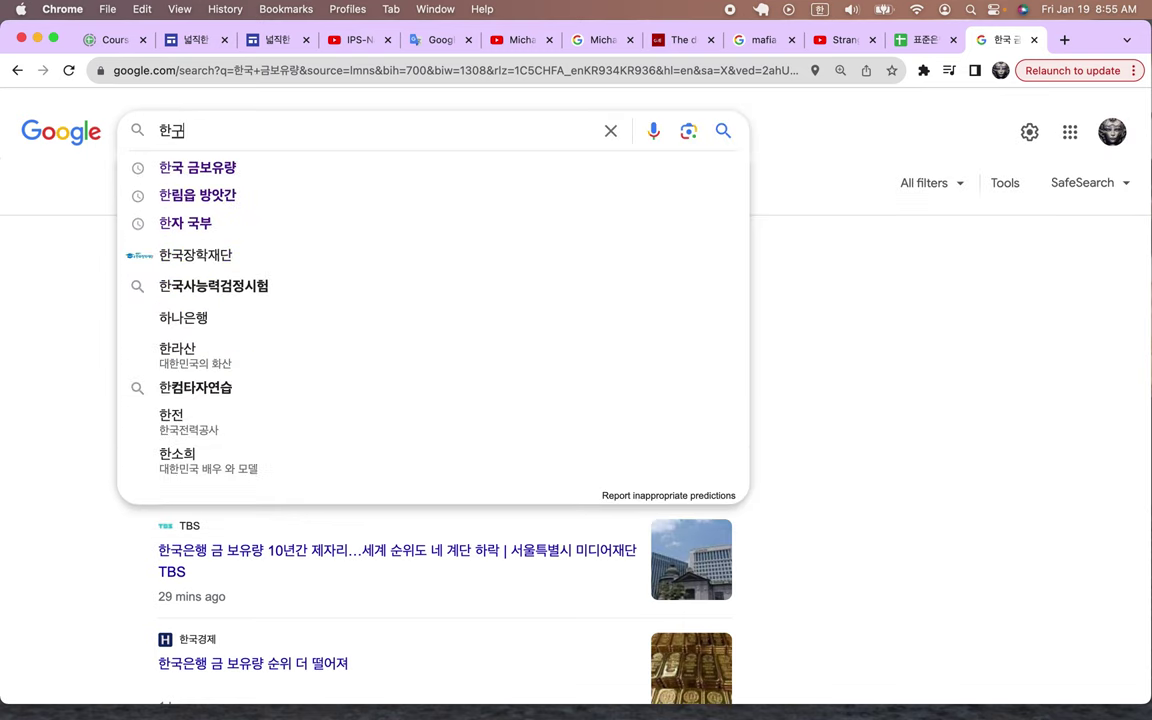
{"action": "type", "text": "유고"}
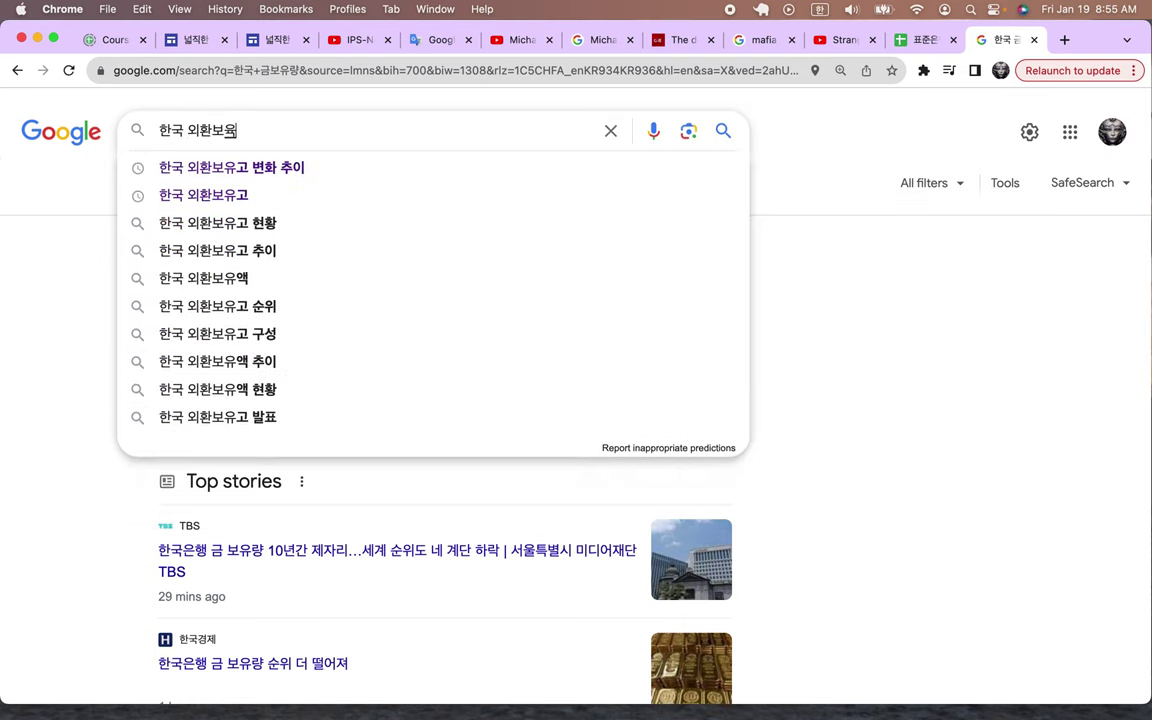
{"action": "key", "text": "Return"}
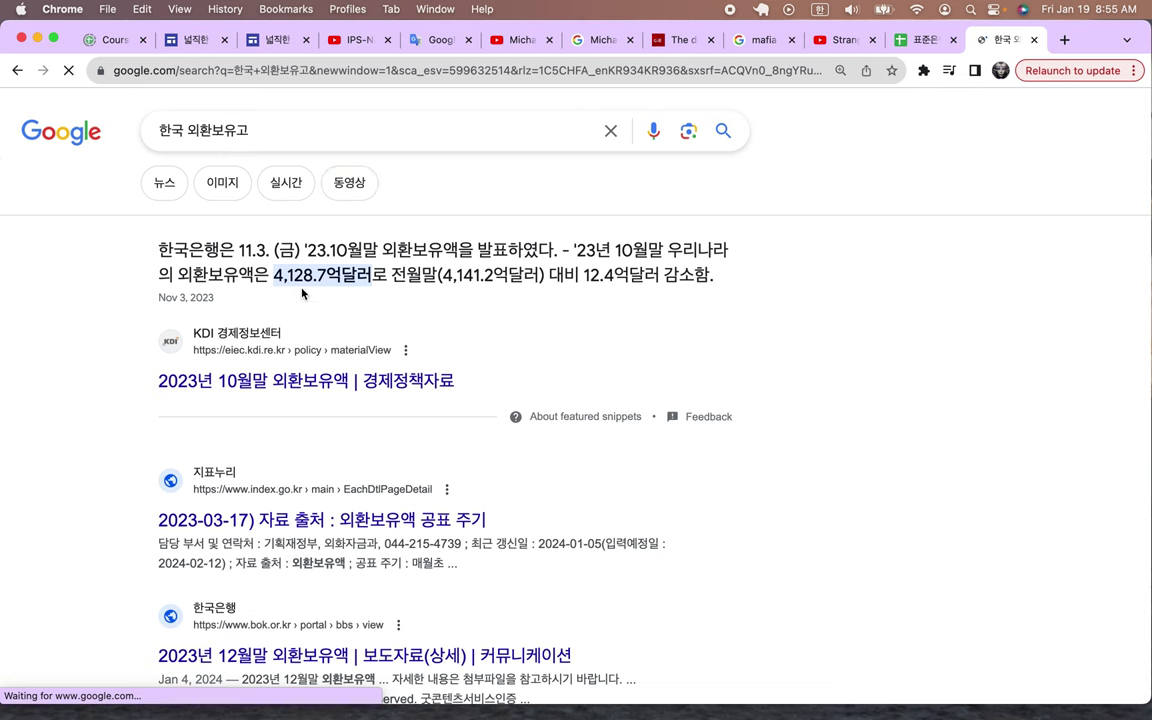
{"action": "left_click", "coordinate": [224, 185]}
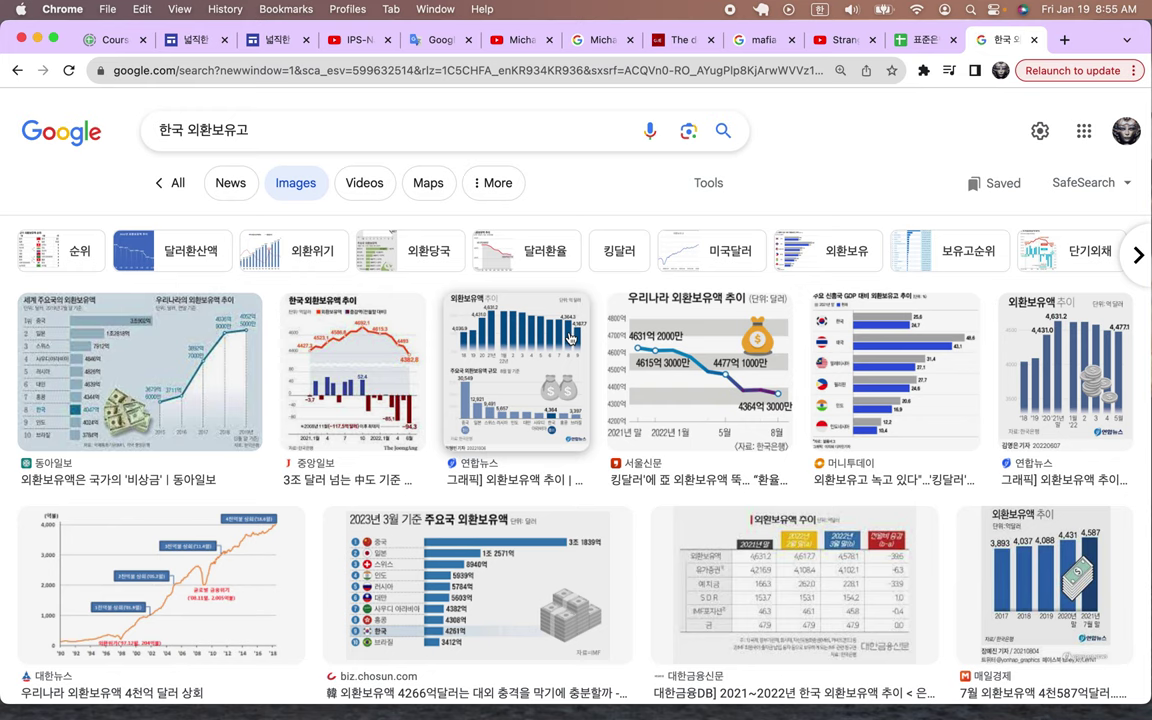
{"action": "left_click", "coordinate": [1000, 325]}
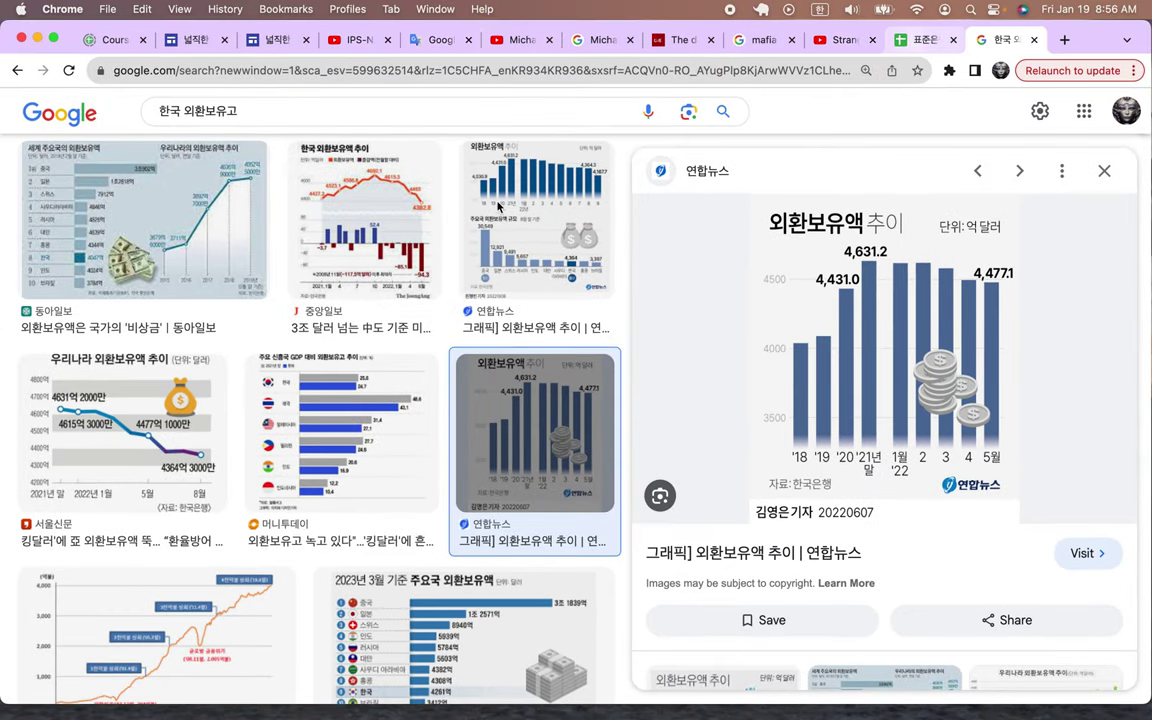
Return to the spreadsheet and begin the row 4 note with "4,000억 달러".
{"action": "left_click", "coordinate": [913, 41]}
{"action": "left_click", "coordinate": [242, 385]}
{"action": "type", "text": "4,000"}
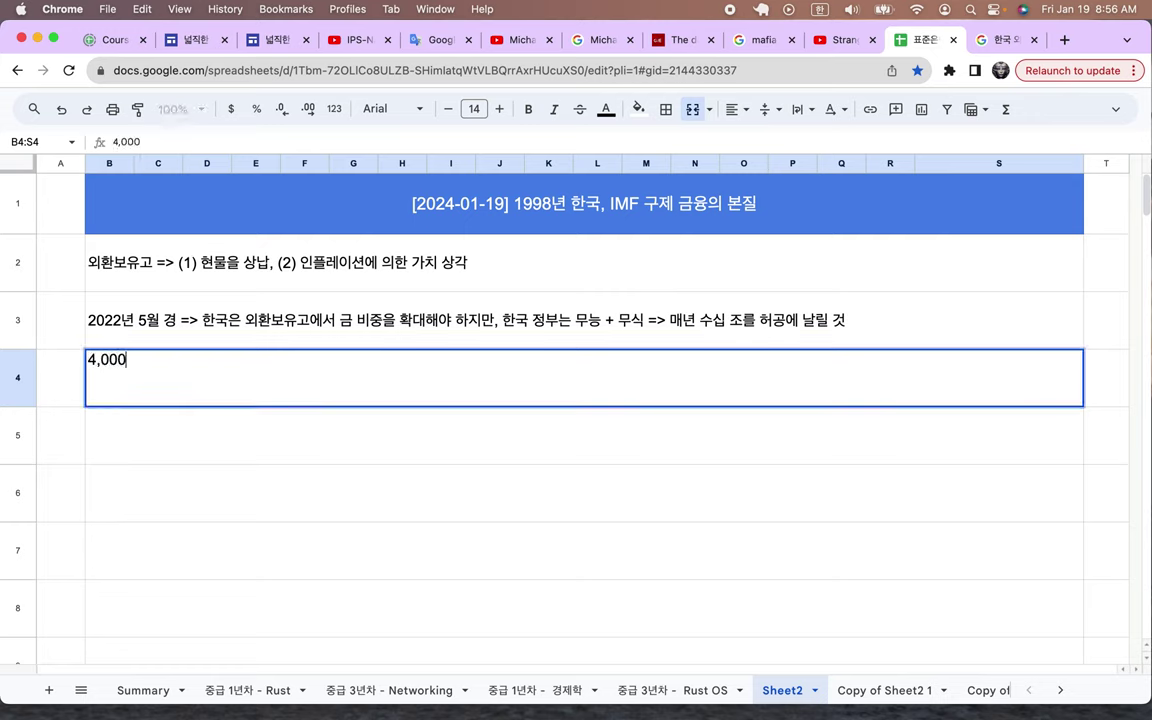
{"action": "type", "text": "djr"}
{"action": "key", "text": "BackSpace"}
{"action": "key", "text": "BackSpace"}
{"action": "key", "text": "BackSpace"}
{"action": "type", "text": "ㅇ억 달러"}
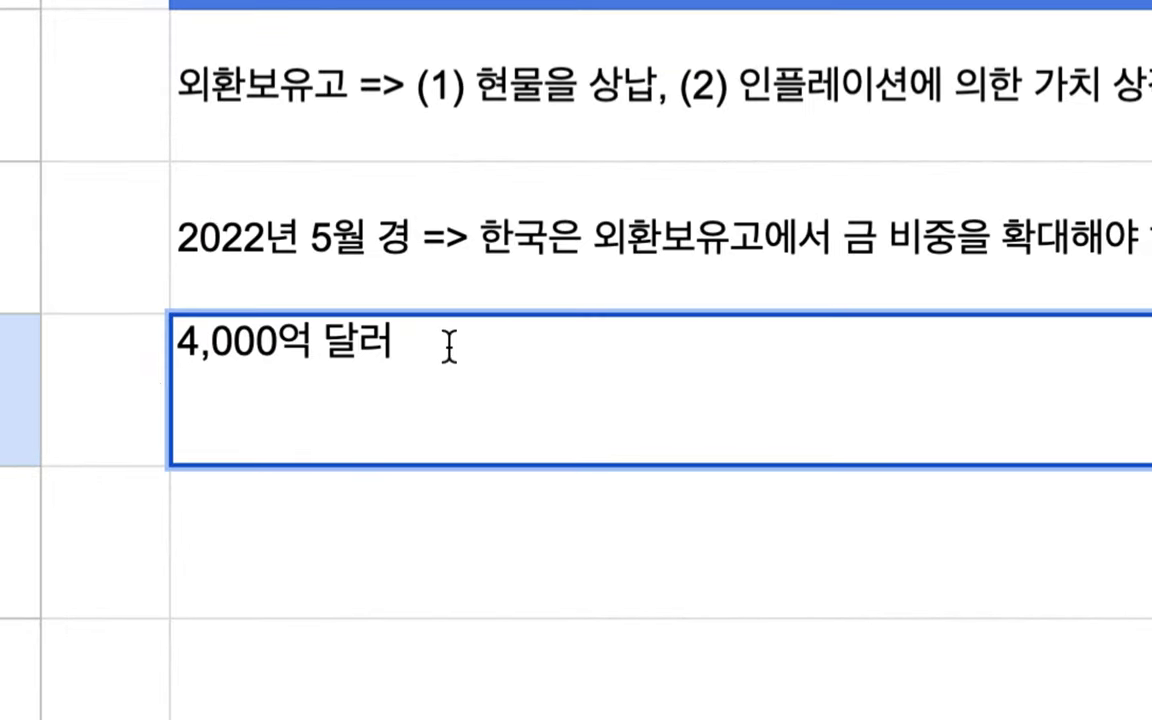
Append the reserve breakdown "(달러 60%, 유로, 엔, 파운드, 금(1.7%))" to the 4,000억 달러 note.
{"action": "key", "text": "BackSpace"}
{"action": "type", "text": "(달러 60"}
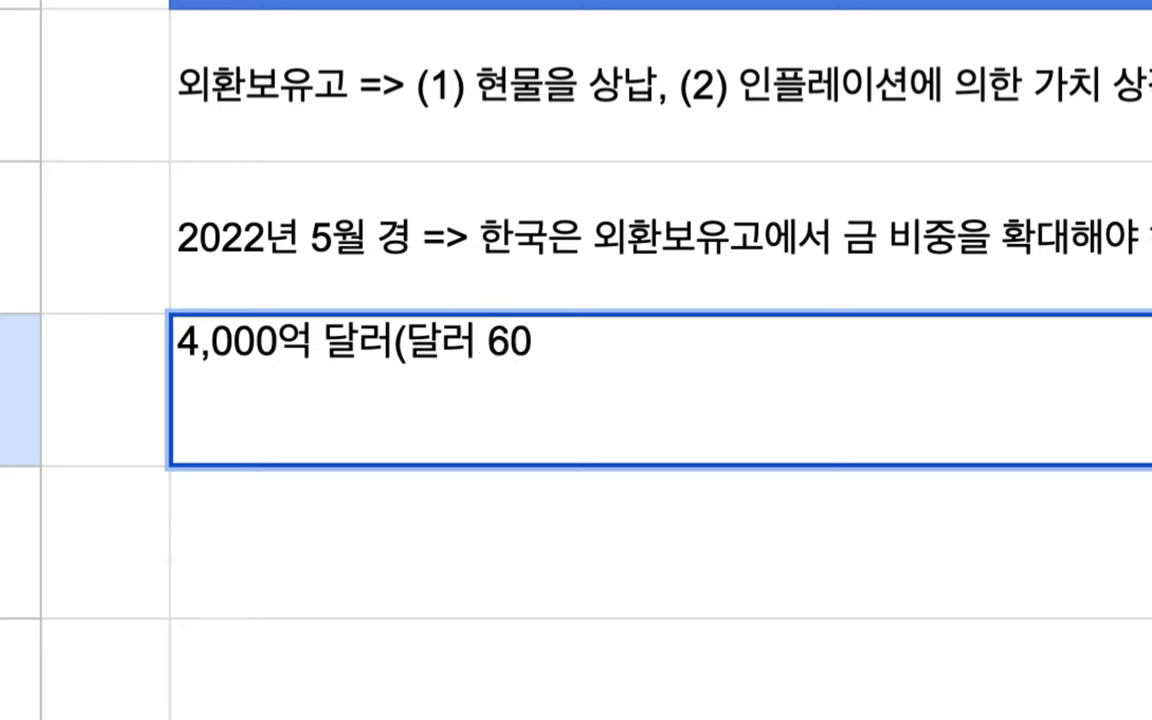
{"action": "type", "text": "%, 유로"}
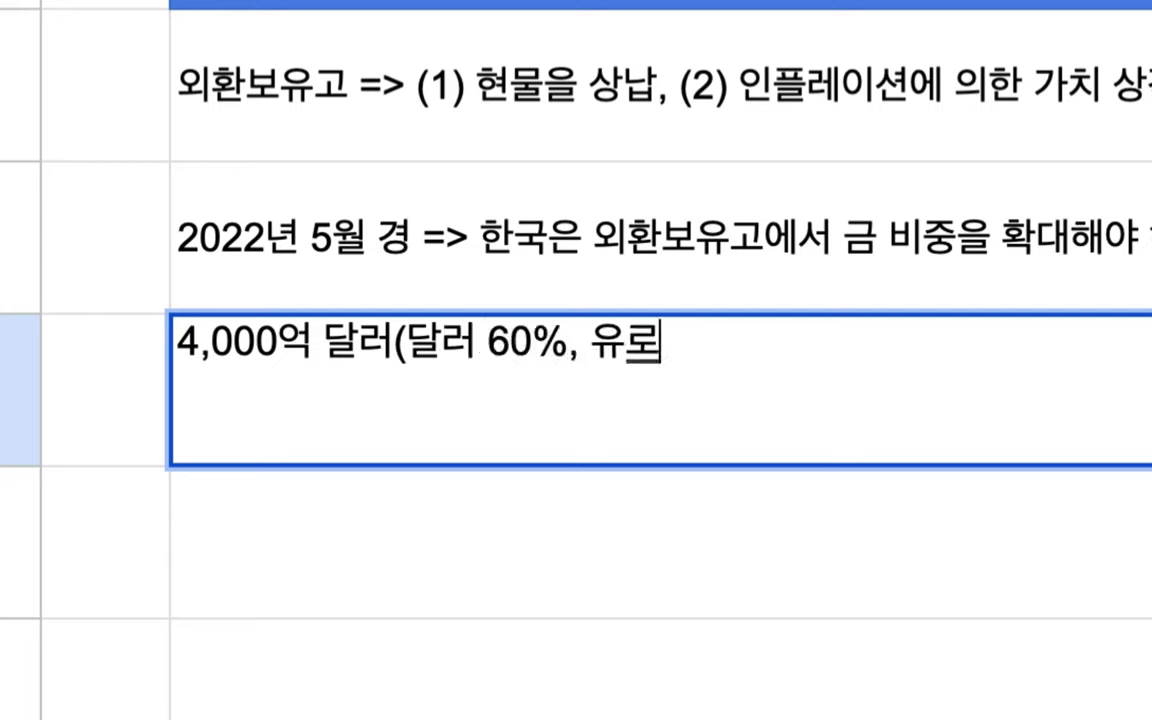
{"action": "type", "text": ", 엔, 패"}
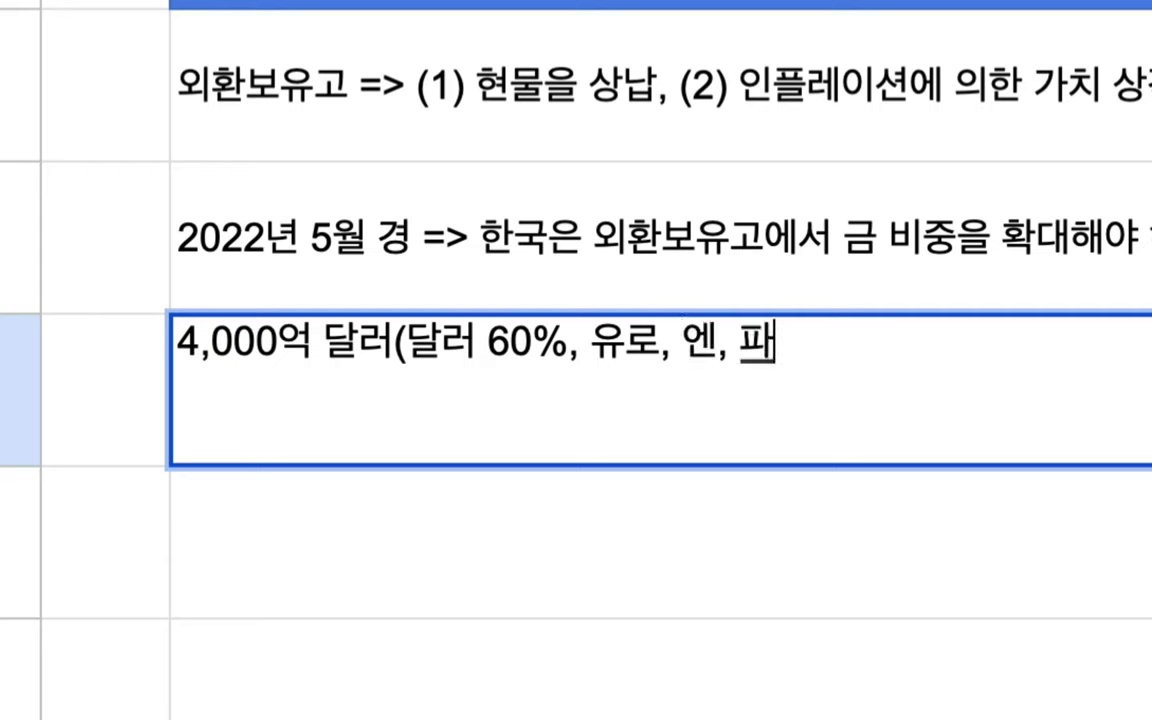
{"action": "key", "text": "BackSpace"}
{"action": "type", "text": "파운드, 드"}
{"action": "key", "text": "BackSpace"}
{"action": "key", "text": "BackSpace"}
{"action": "type", "text": "금(1.7"}
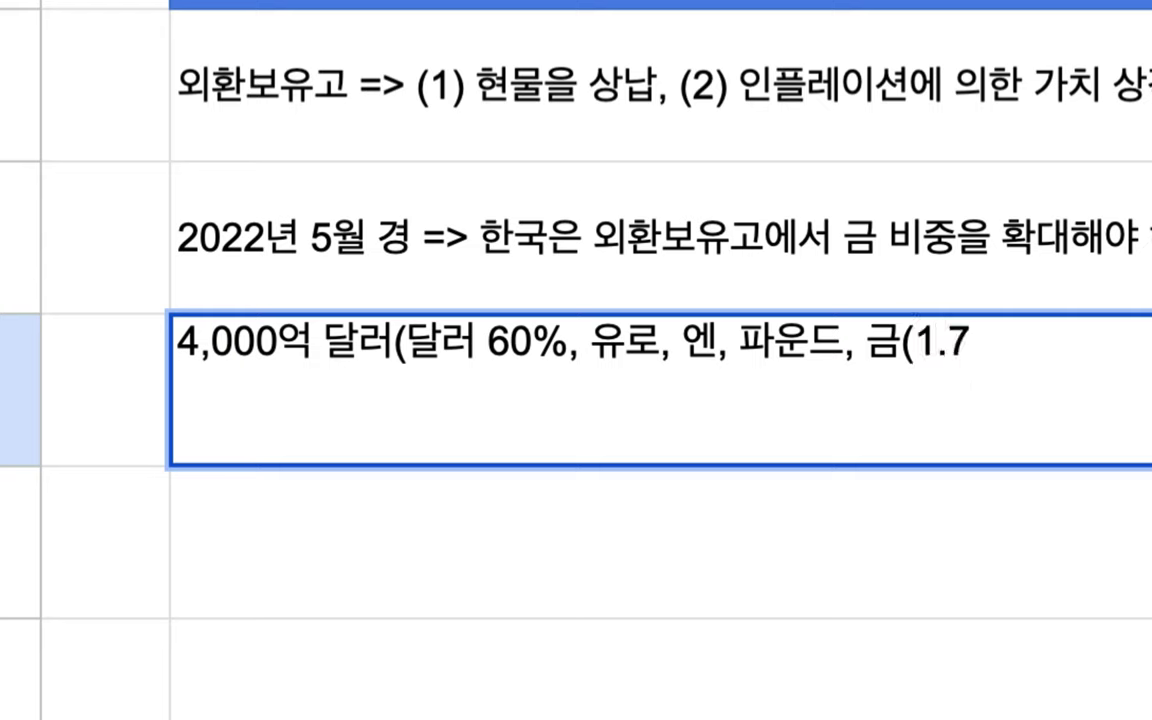
{"action": "type", "text": "%))"}
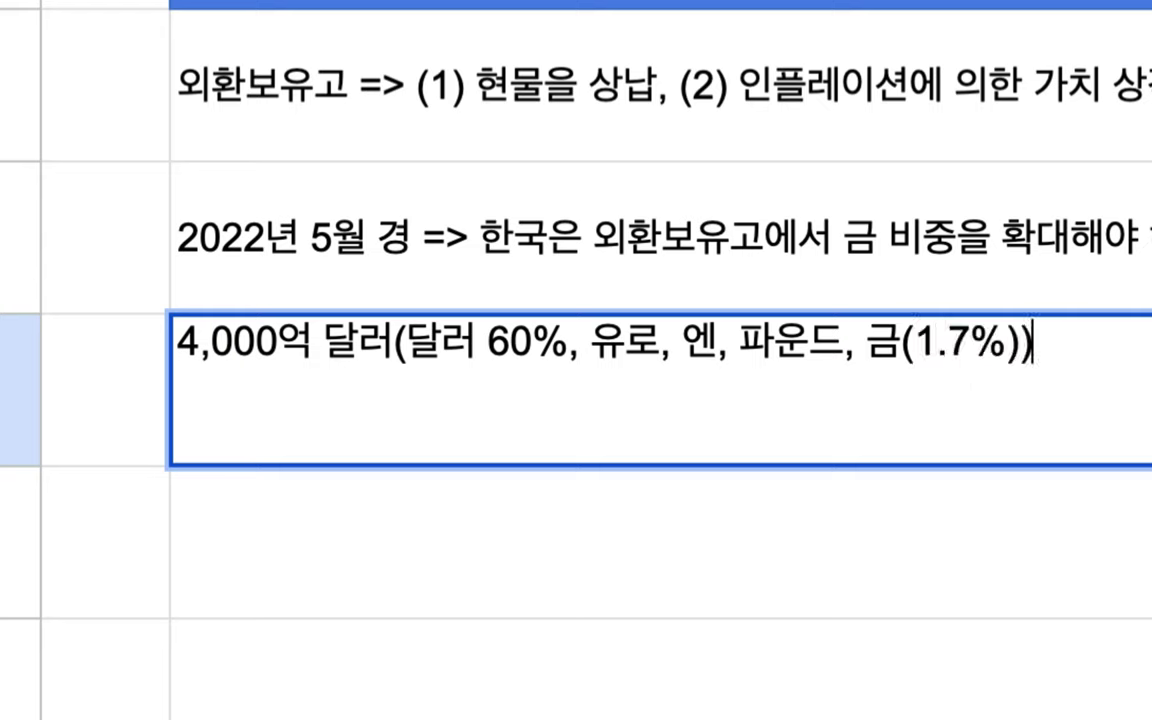
Remove the gold entry ", 금(1.7%)" from the breakdown in row 4, keeping the closing parenthesis after 파운드.
{"action": "left_click_drag", "start_coordinate": [440, 345], "coordinate": [797, 342]}
{"action": "left_click", "coordinate": [867, 345]}
{"action": "left_click_drag", "start_coordinate": [867, 345], "coordinate": [1012, 343]}
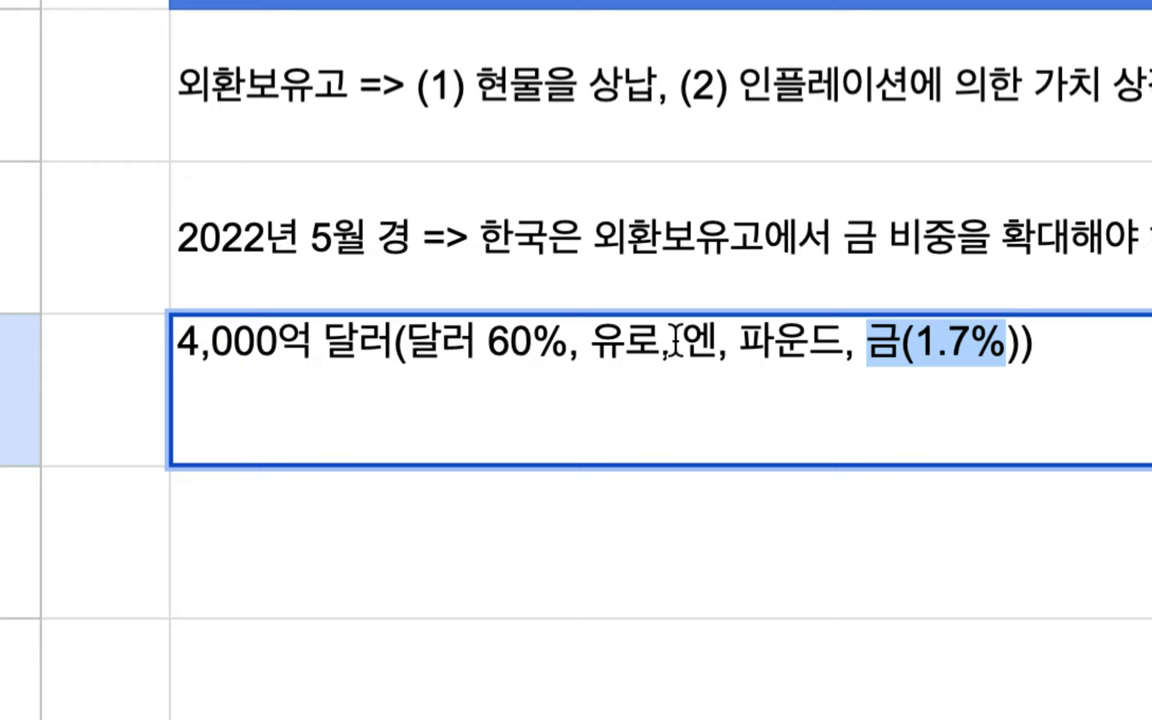
{"action": "left_click", "coordinate": [1040, 343]}
{"action": "left_click_drag", "start_coordinate": [845, 345], "coordinate": [1015, 347]}
{"action": "key", "text": "BackSpace"}
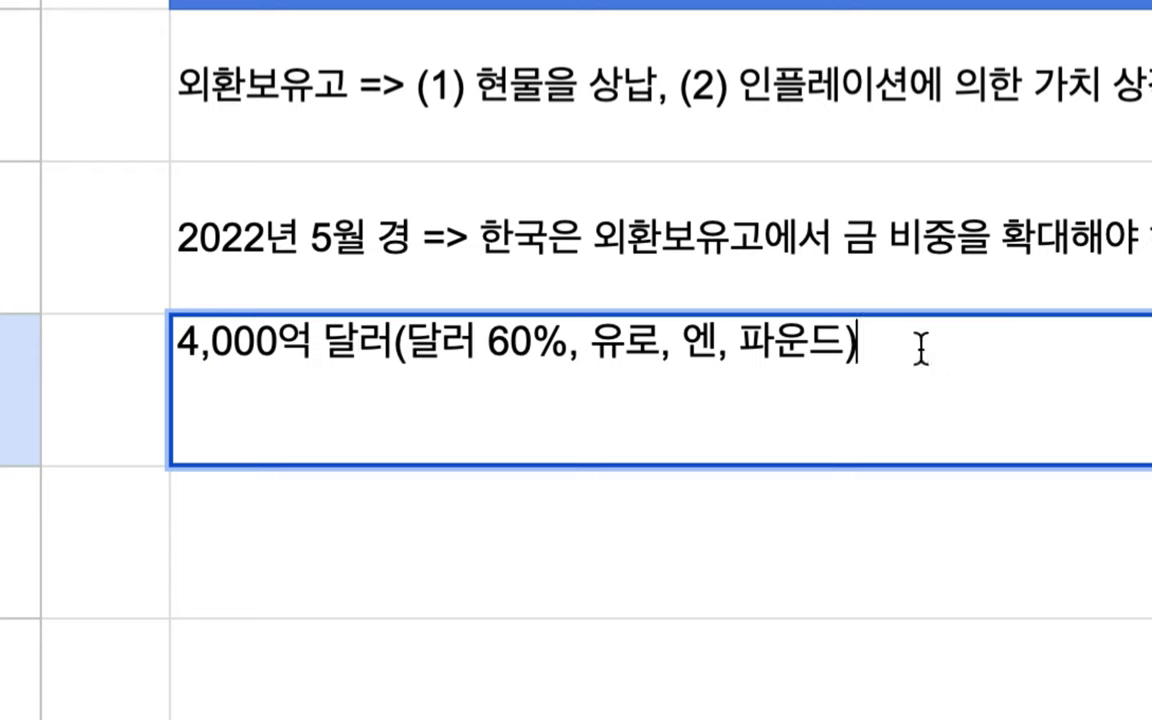
Extend the row 4 note after the currency breakdown with "=> 15% => 600억 => 80조".
{"action": "type", "text": "=> 15"}
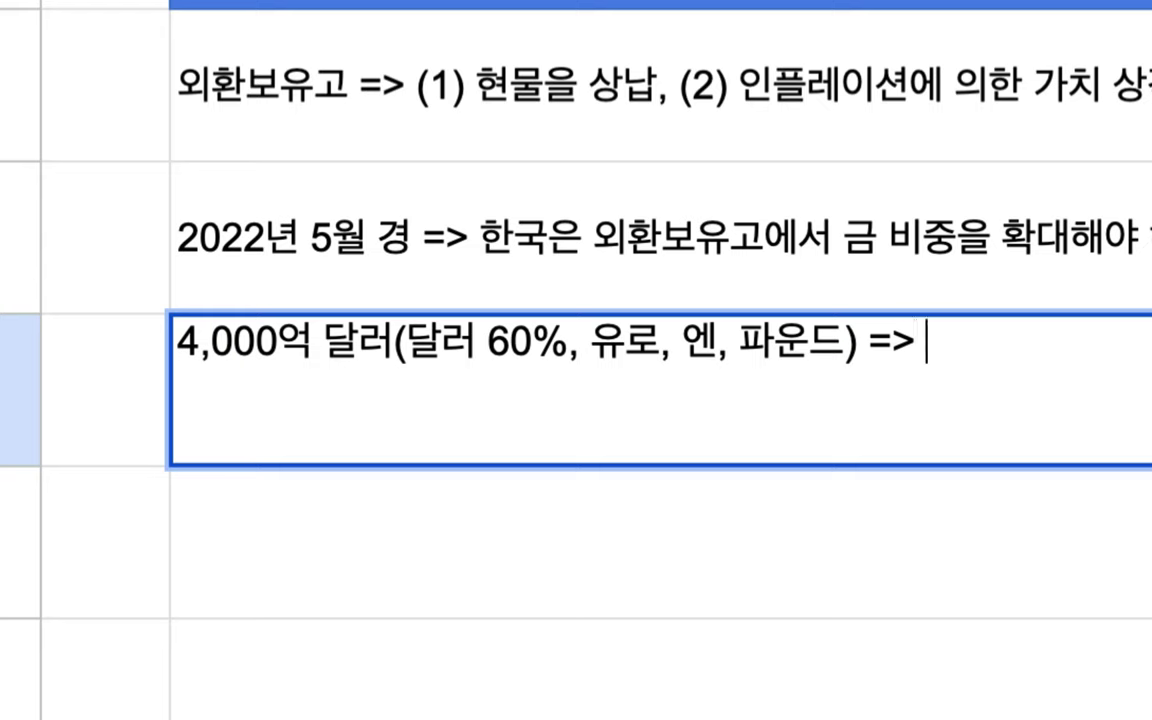
{"action": "type", "text": "%"}
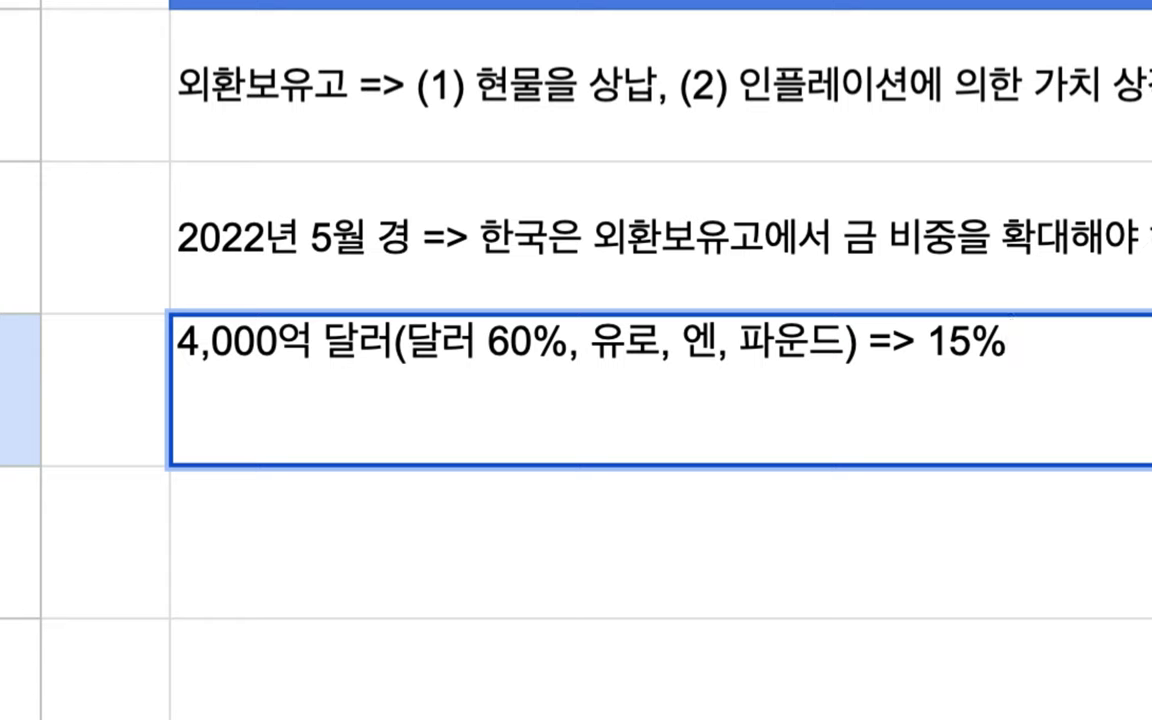
{"action": "type", "text": " => "}
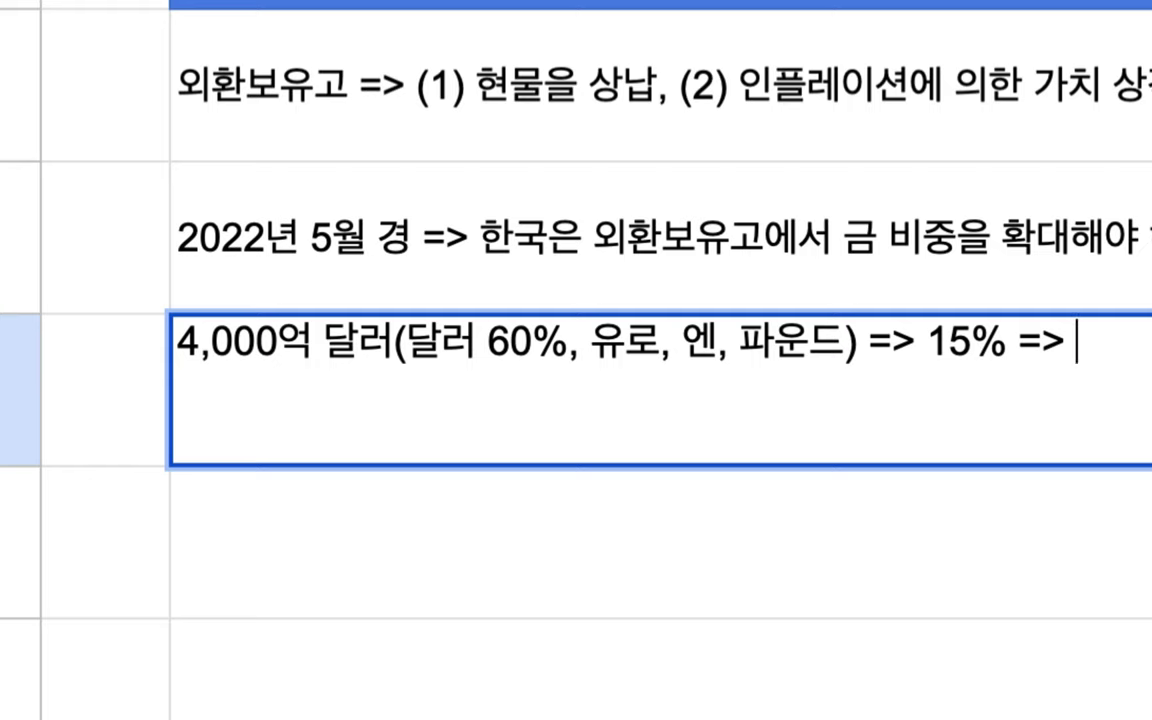
{"action": "type", "text": "600억"}
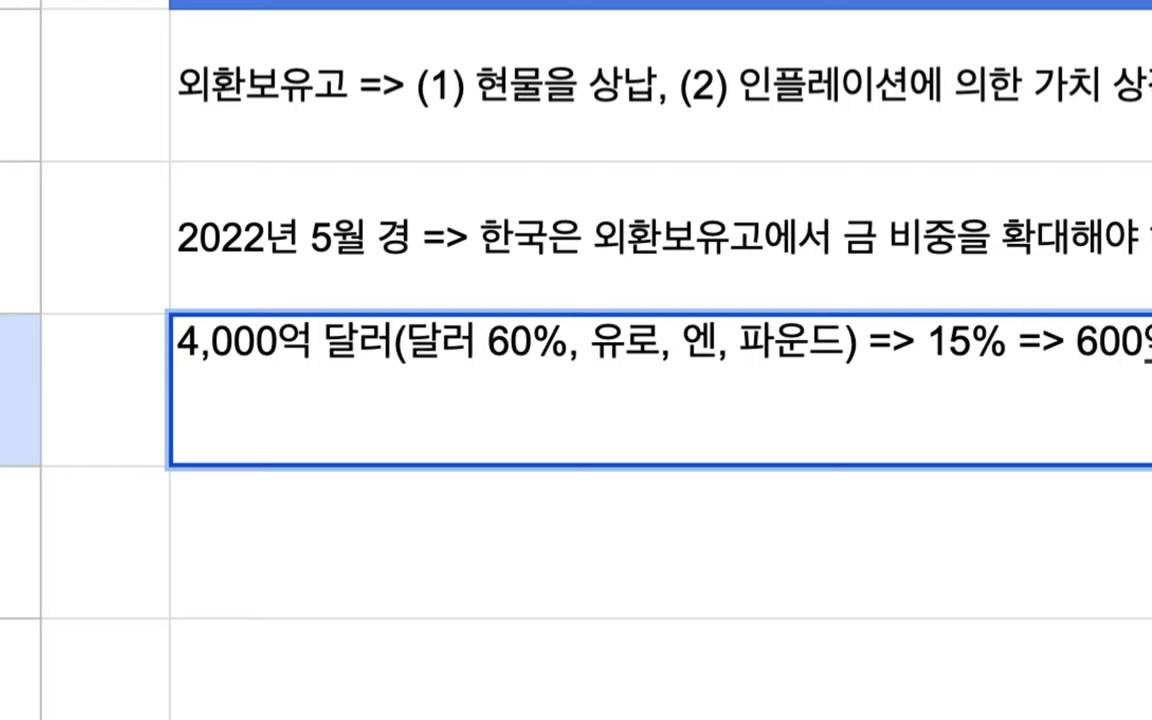
{"action": "key", "text": "BackSpace"}
{"action": "key", "text": "BackSpace"}
{"action": "type", "text": "억 "}
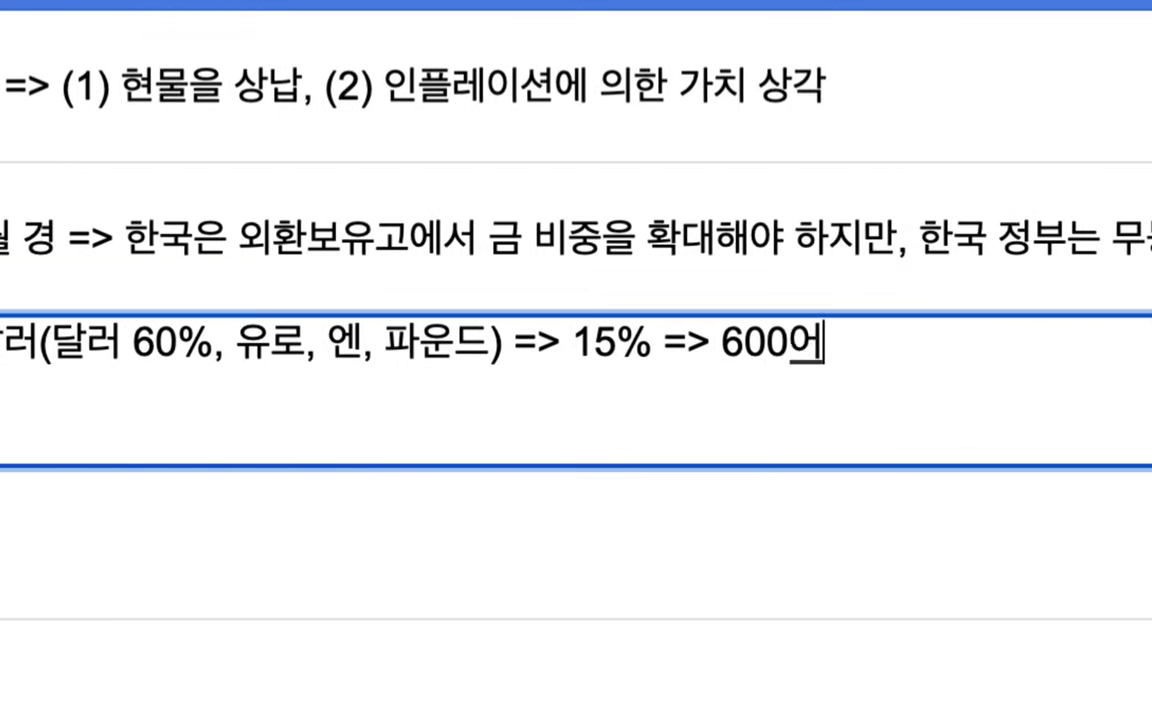
{"action": "type", "text": "=> "}
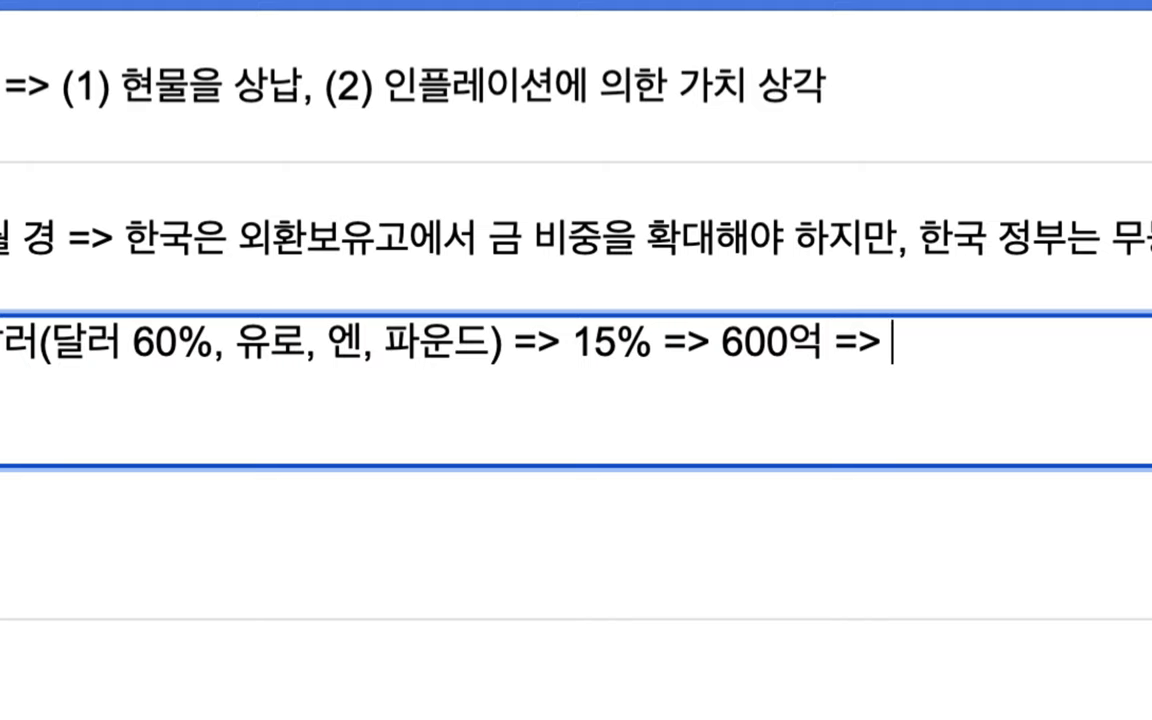
{"action": "type", "text": "80조"}
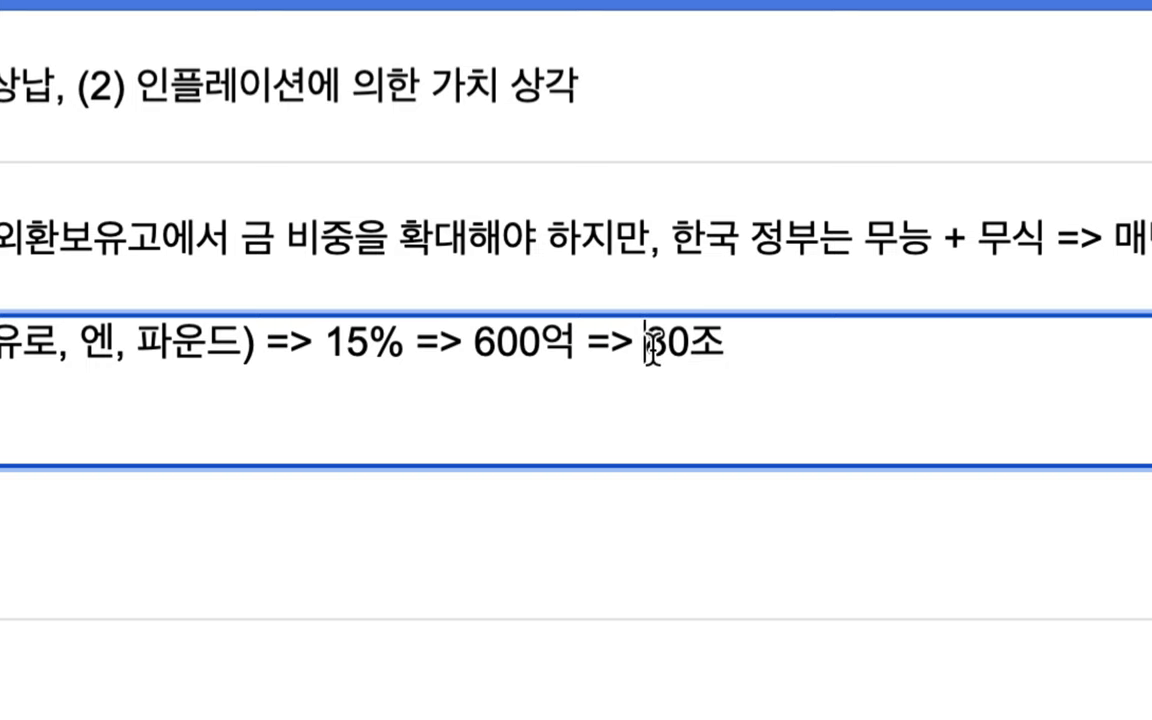
{"action": "left_click_drag", "start_coordinate": [648, 346], "coordinate": [760, 349]}
{"action": "left_click", "coordinate": [758, 348]}
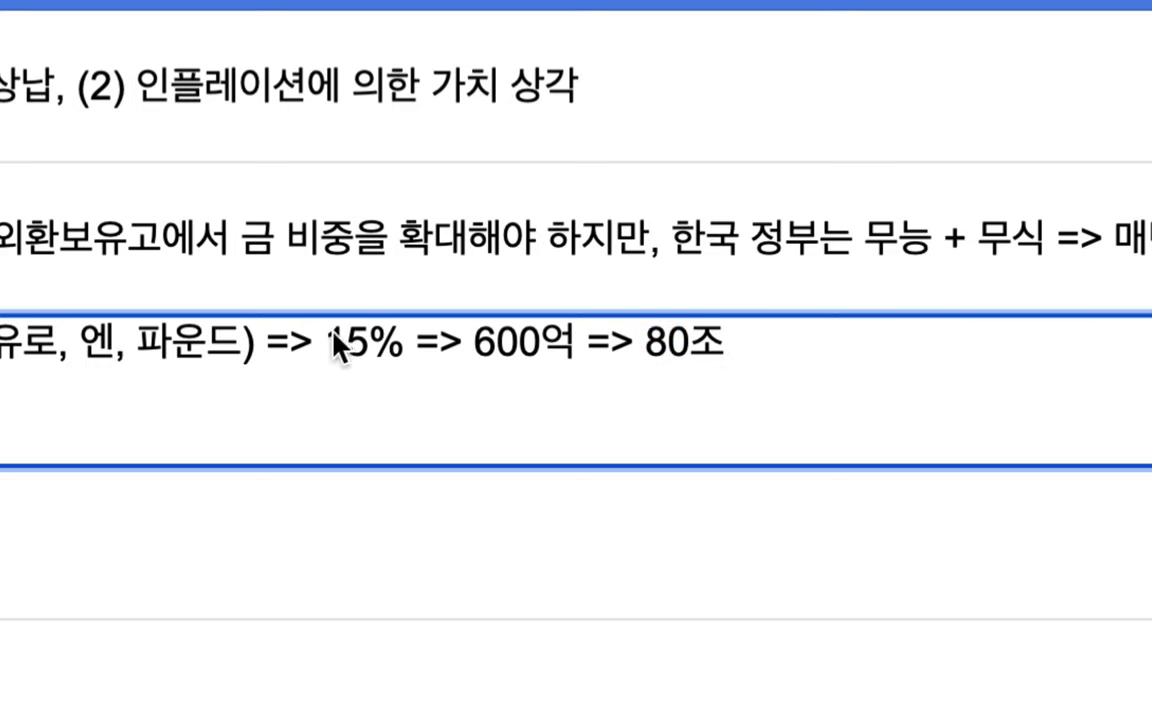
Highlight "15%" in the row 4 note and "금 비중" in the row 3 note while reviewing them.
{"action": "left_click_drag", "start_coordinate": [314, 340], "coordinate": [404, 328]}
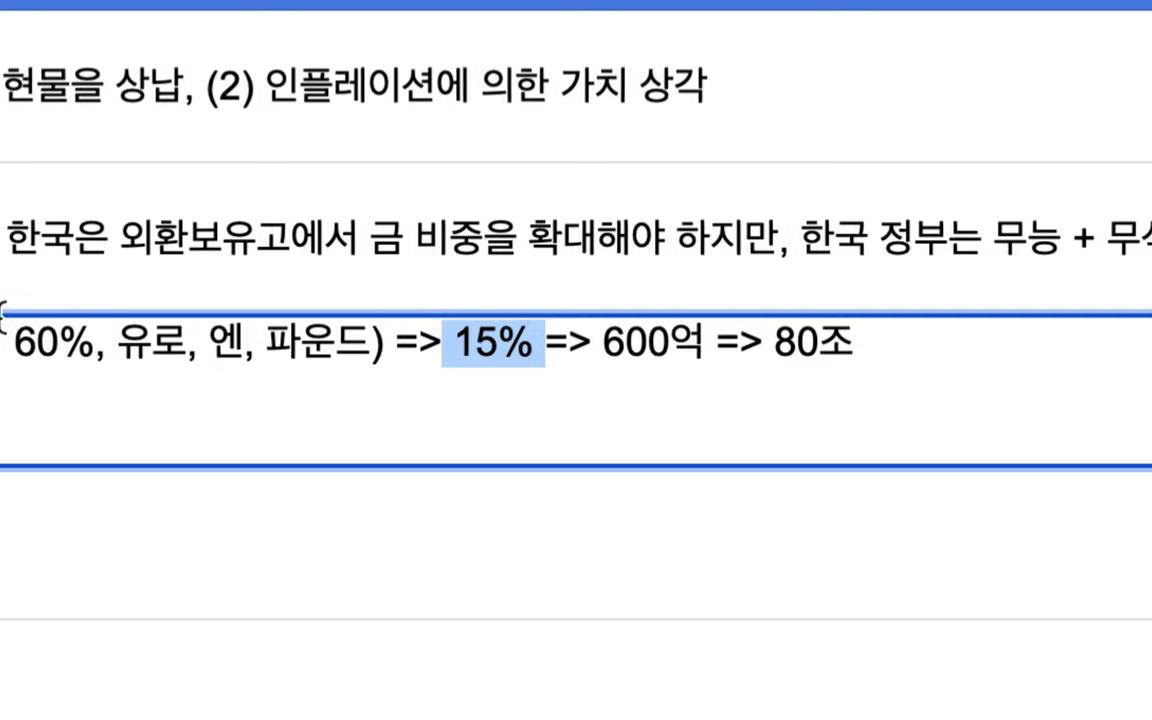
{"action": "left_click_drag", "start_coordinate": [258, 343], "coordinate": [116, 343]}
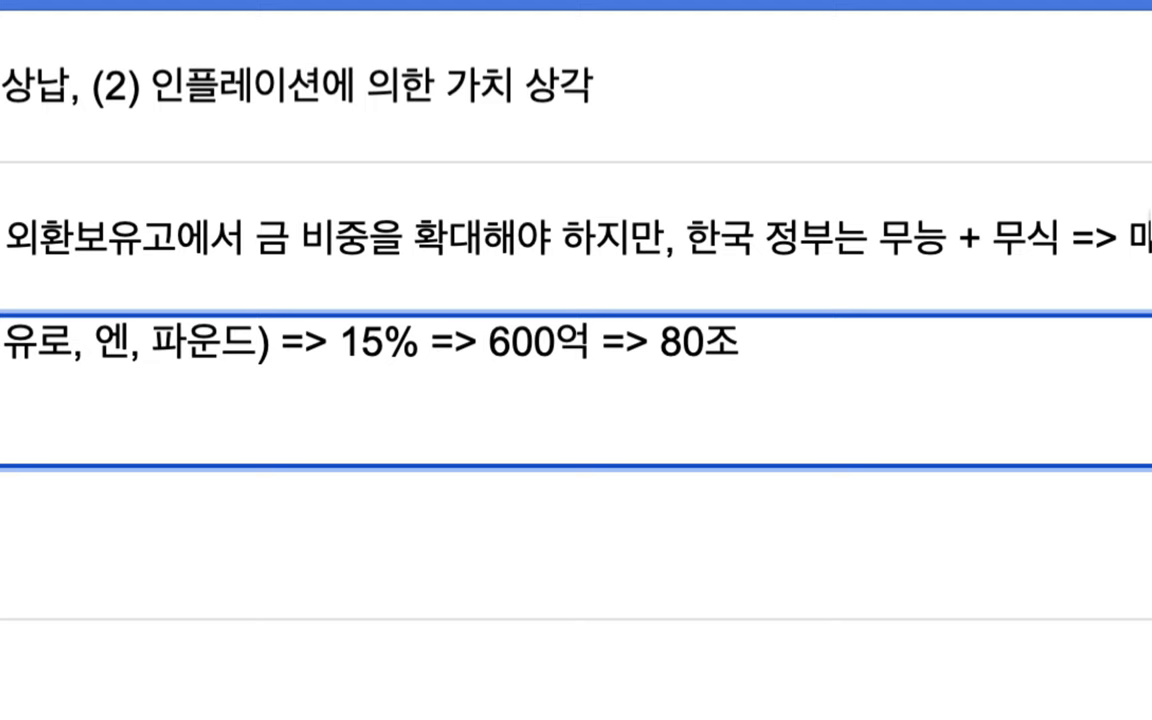
{"action": "left_click", "coordinate": [352, 246]}
{"action": "left_click_drag", "start_coordinate": [284, 190], "coordinate": [388, 195]}
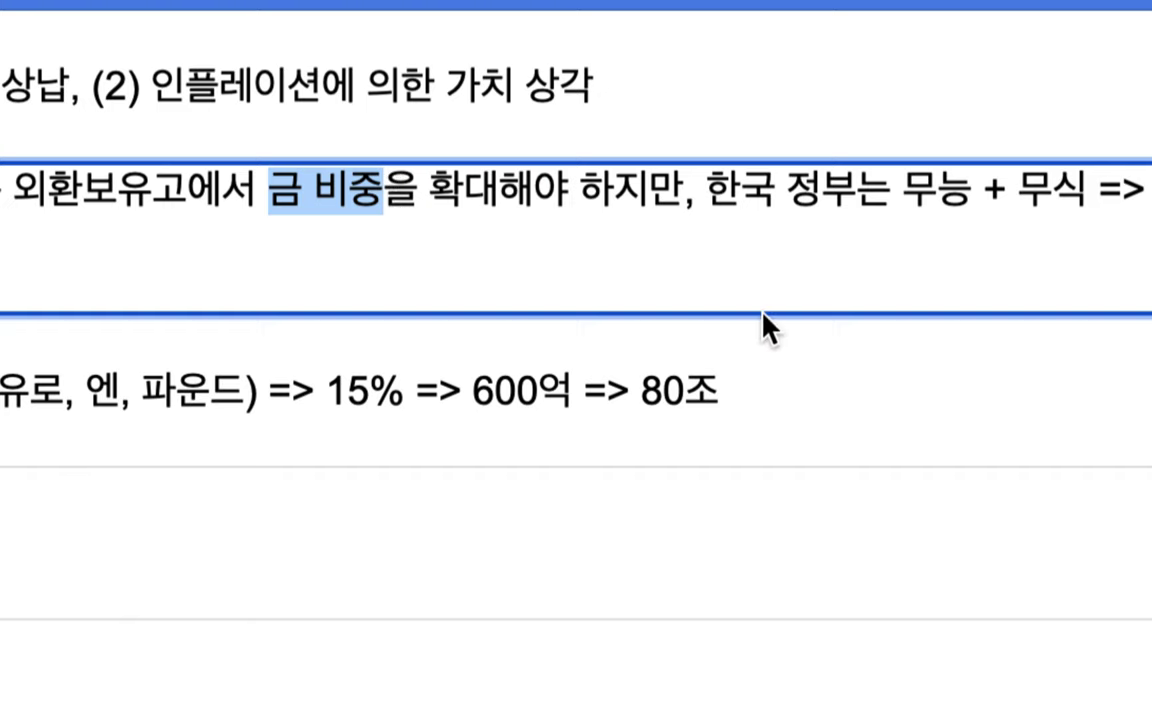
Append "=> 20~30조 전후는 지킬 수 있었을 것." to the row 4 note and highlight the added phrase.
{"action": "left_click", "coordinate": [766, 368]}
{"action": "type", "text": "=> 20"}
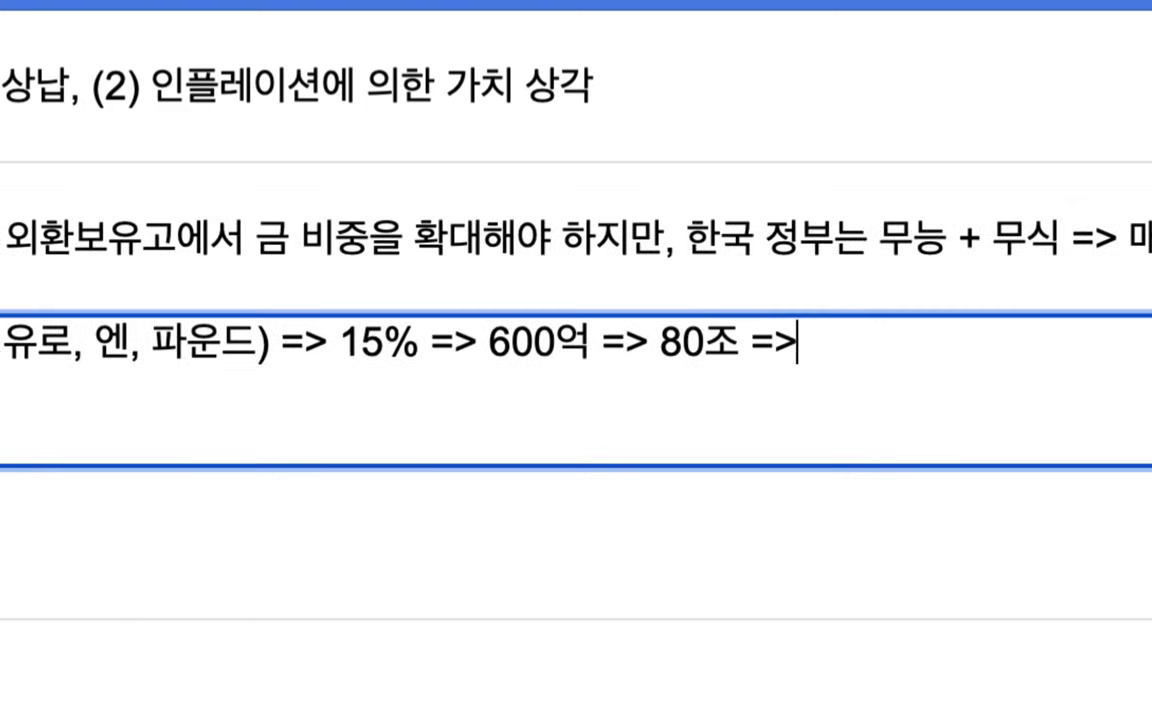
{"action": "type", "text": "~30조 전훈"}
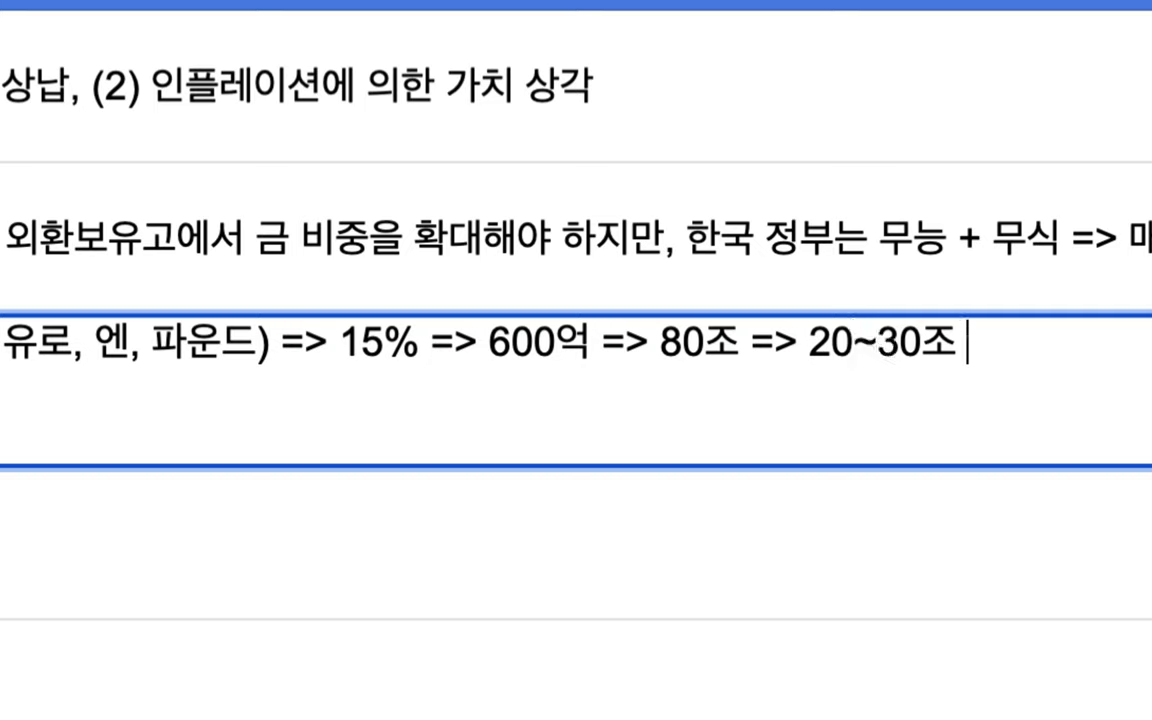
{"action": "type", "text": "는 지킬 수 있었을 것."}
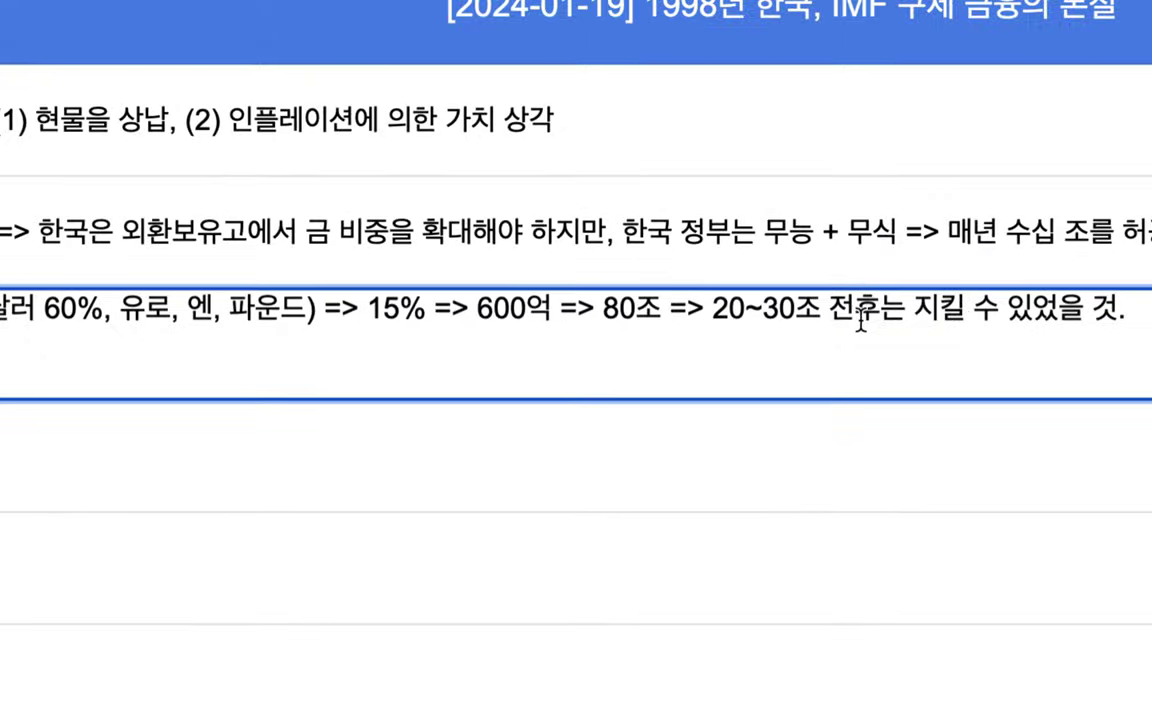
{"action": "left_click_drag", "start_coordinate": [719, 313], "coordinate": [990, 311]}
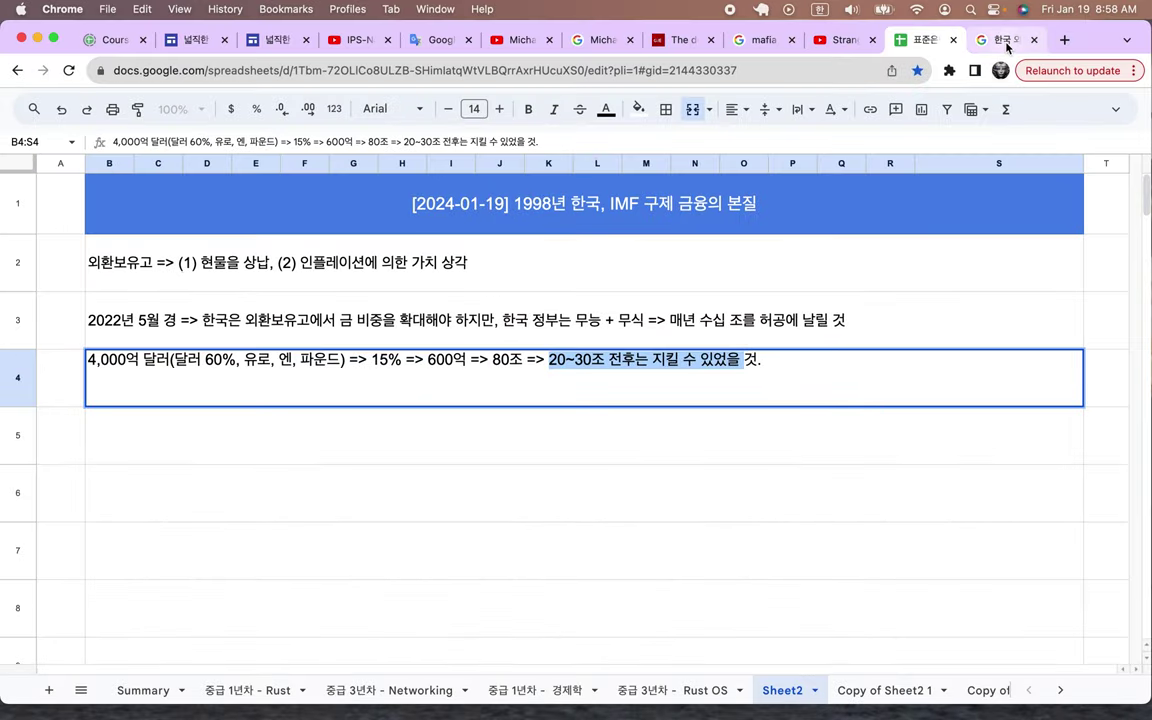
Go back to the "한국 금보유량" search results and highlight the snippet text on gold's share of foreign exchange reserves.
{"action": "left_click", "coordinate": [1007, 44]}
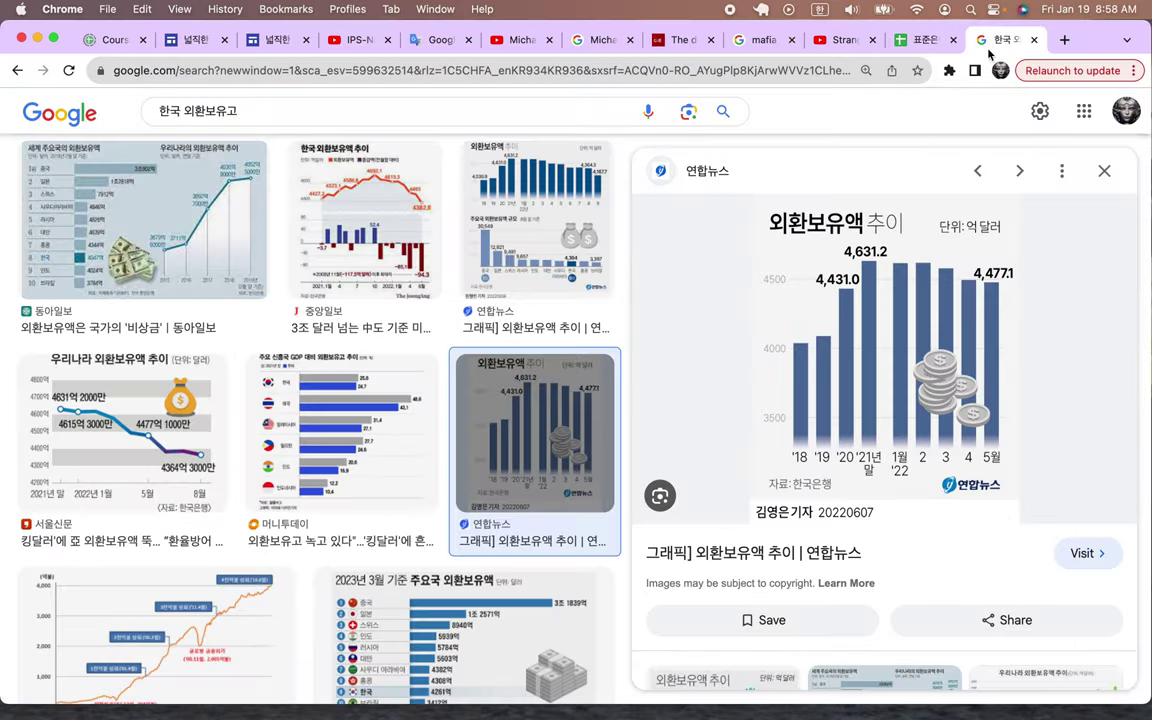
{"action": "left_click", "coordinate": [15, 71]}
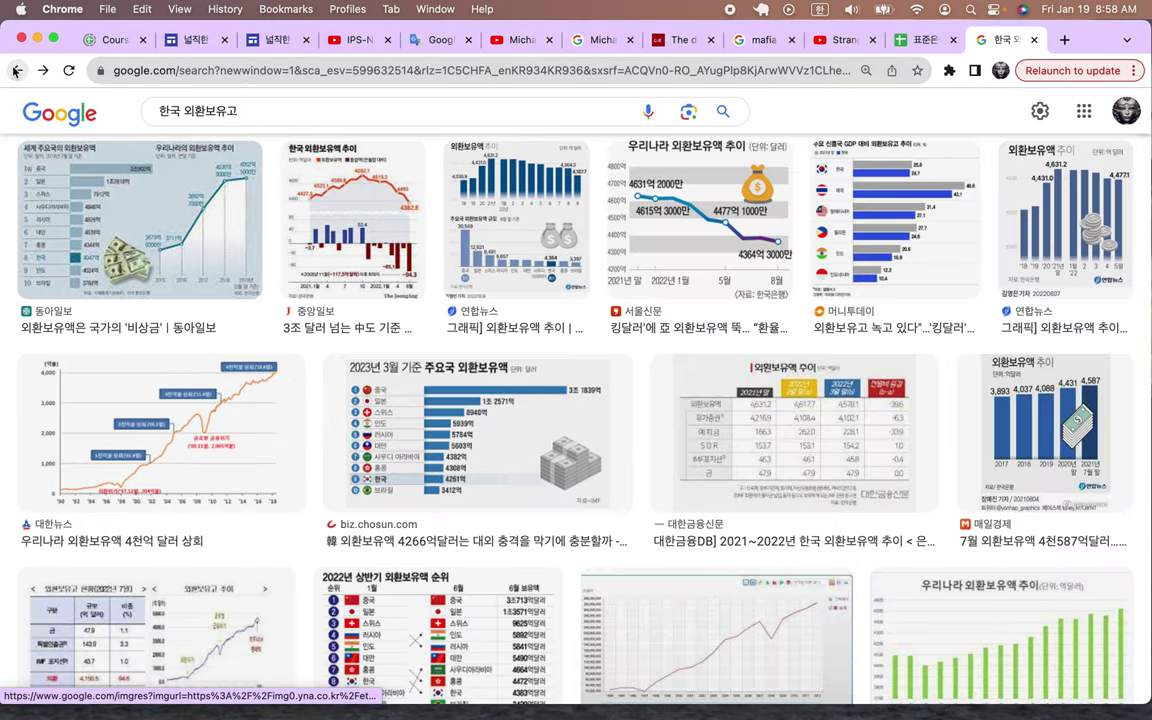
{"action": "left_click", "coordinate": [15, 71]}
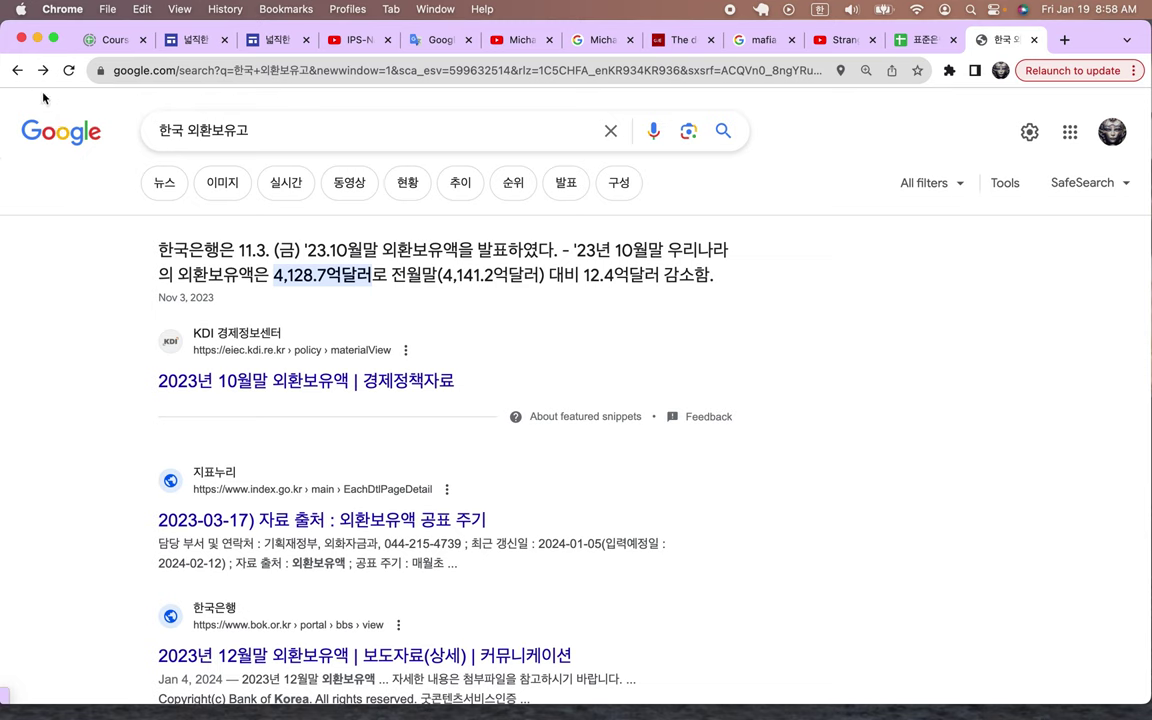
{"action": "left_click", "coordinate": [17, 71]}
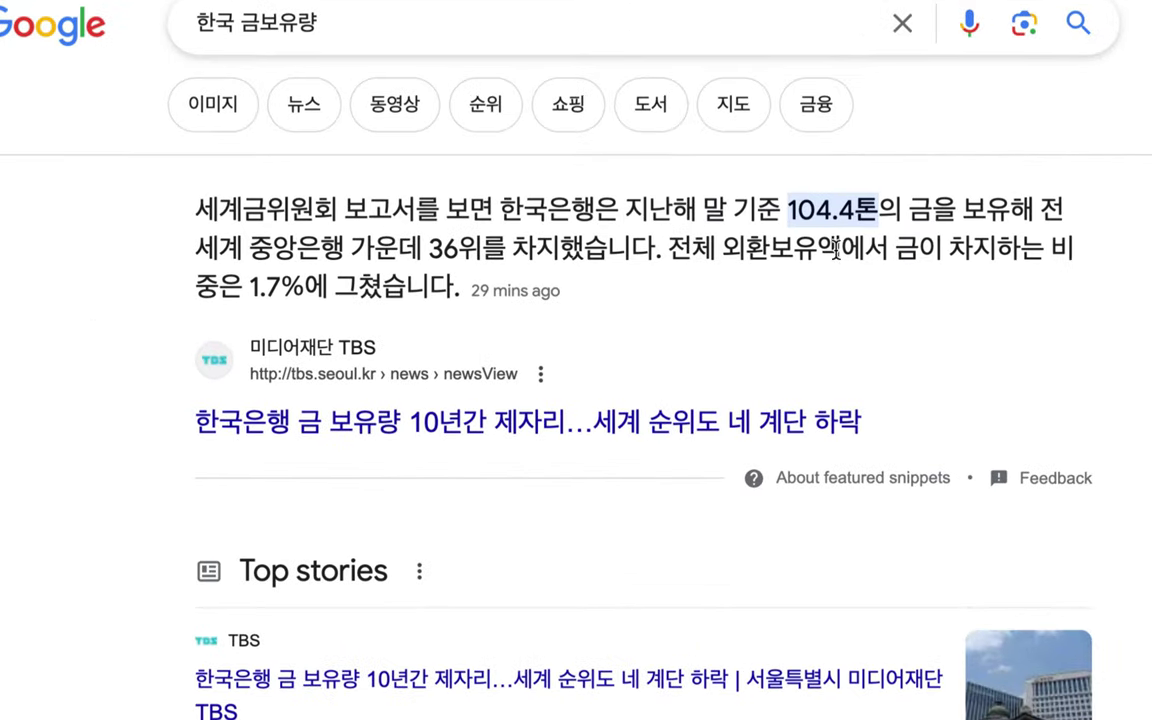
{"action": "left_click_drag", "start_coordinate": [842, 247], "coordinate": [355, 287]}
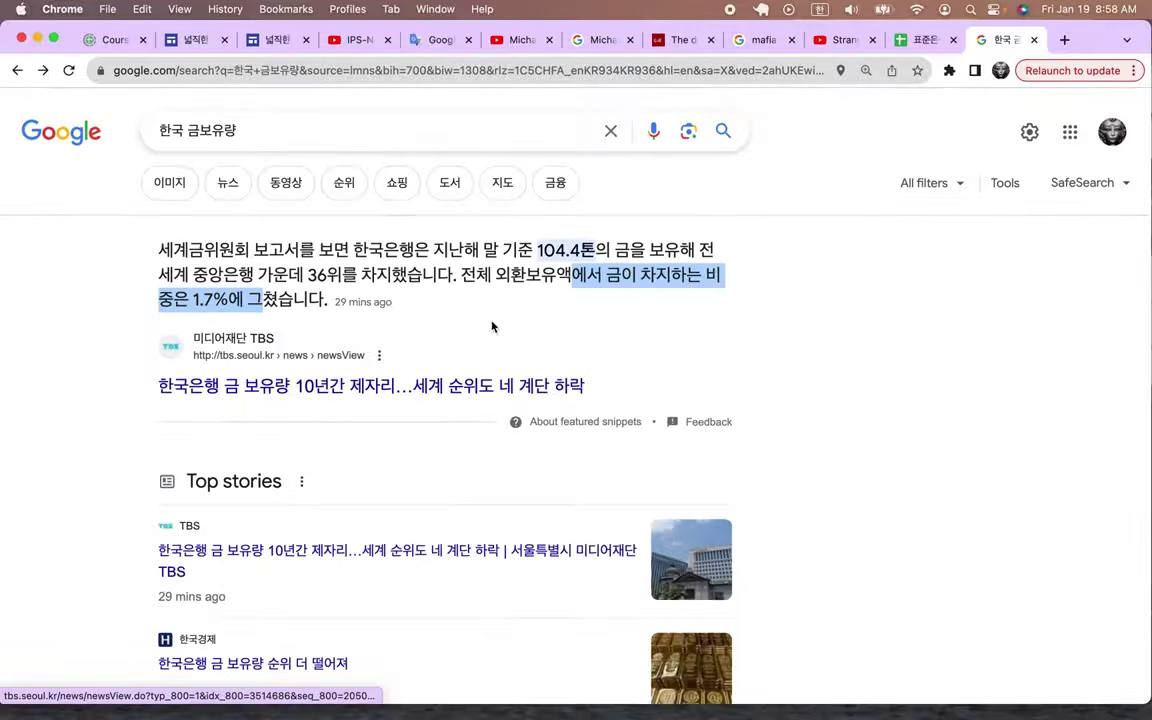
Return to the spreadsheet and highlight "IMF 구제 금융" in the row 1 title.
{"action": "left_click", "coordinate": [925, 42]}
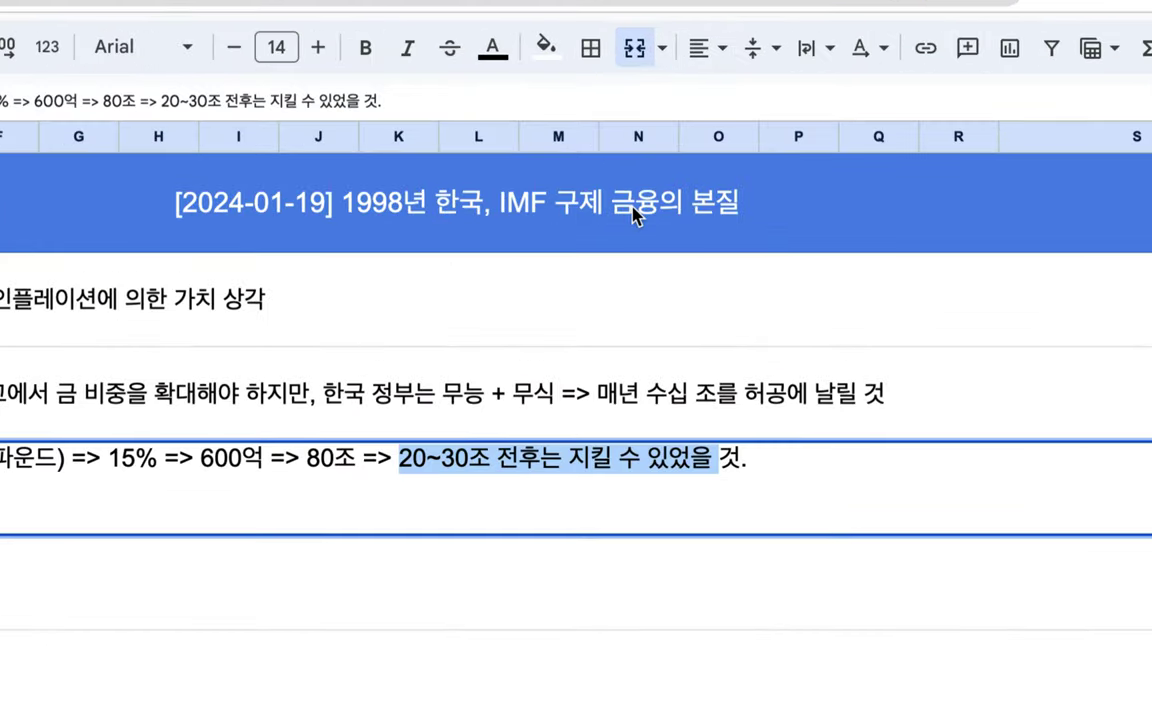
{"action": "left_click", "coordinate": [691, 212]}
{"action": "double_click", "coordinate": [499, 172]}
{"action": "left_click_drag", "start_coordinate": [499, 172], "coordinate": [651, 173]}
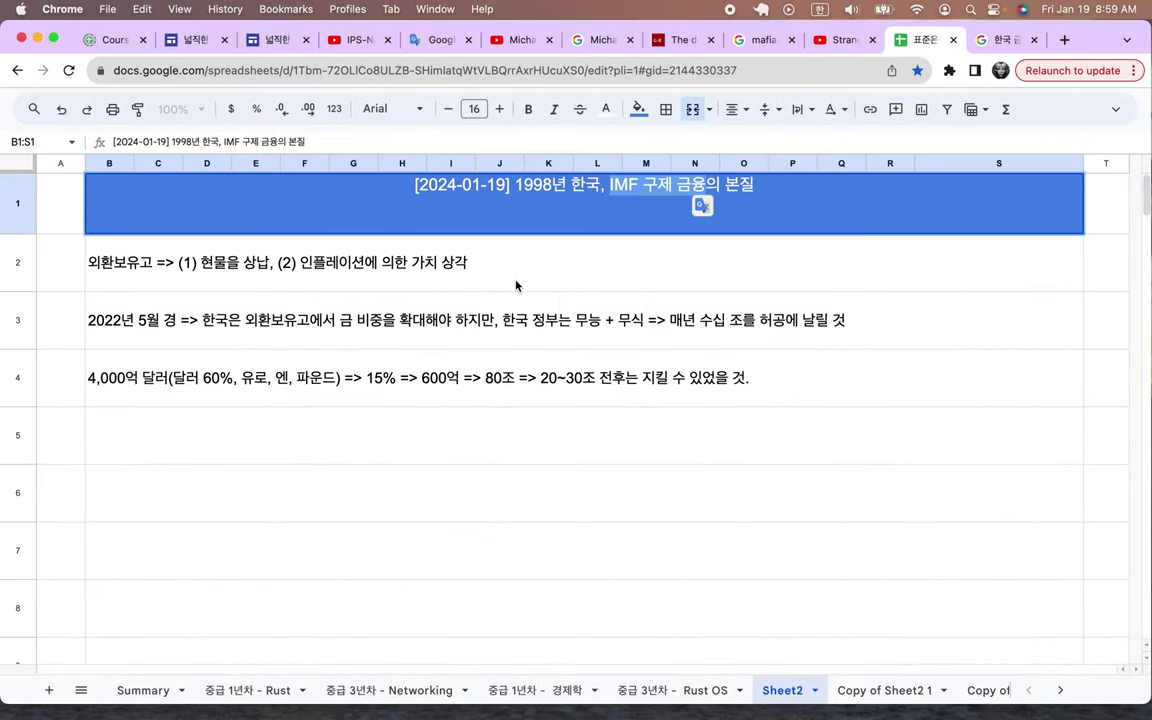
Clear the notes in rows 2 to 4 and select the empty row 2 cell under the title.
{"action": "left_click", "coordinate": [331, 337]}
{"action": "left_click_drag", "start_coordinate": [507, 287], "coordinate": [436, 359]}
{"action": "key", "text": "Delete"}
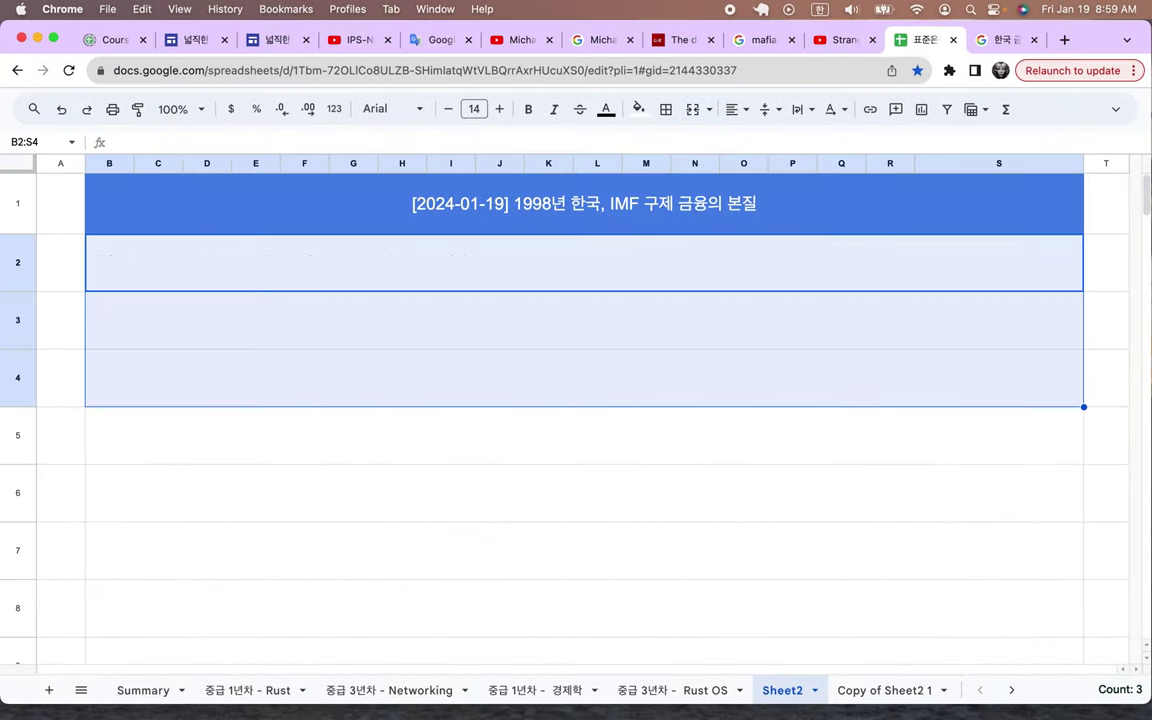
{"action": "left_click", "coordinate": [198, 272]}
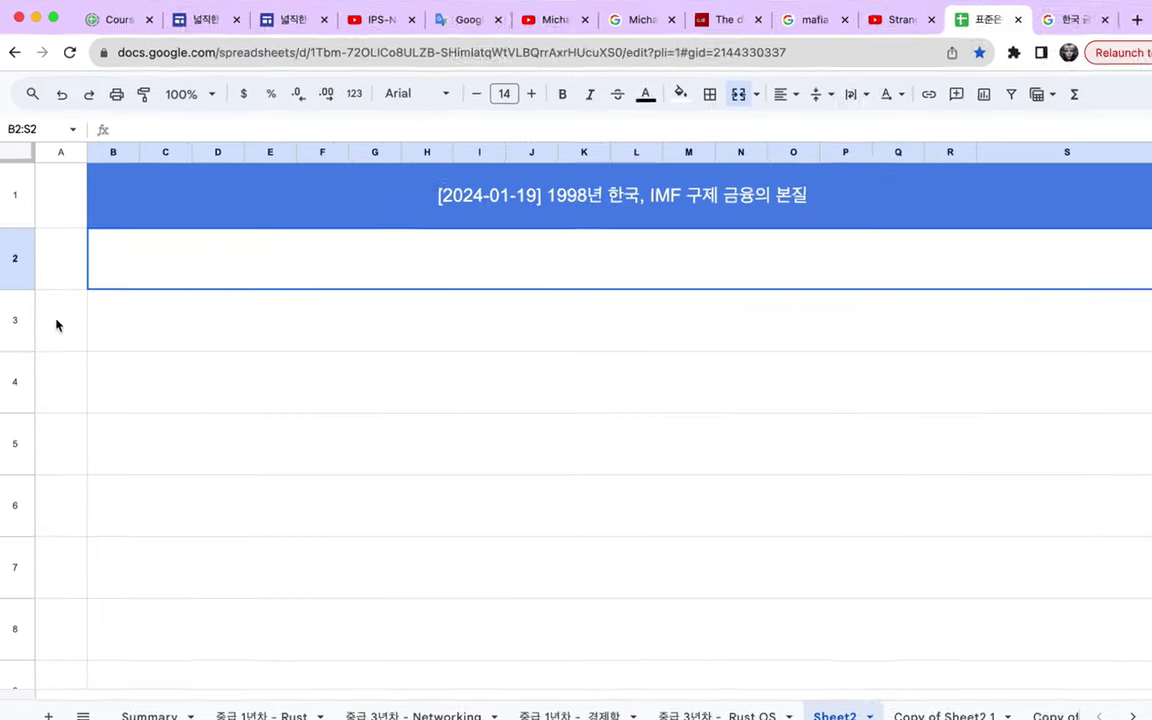